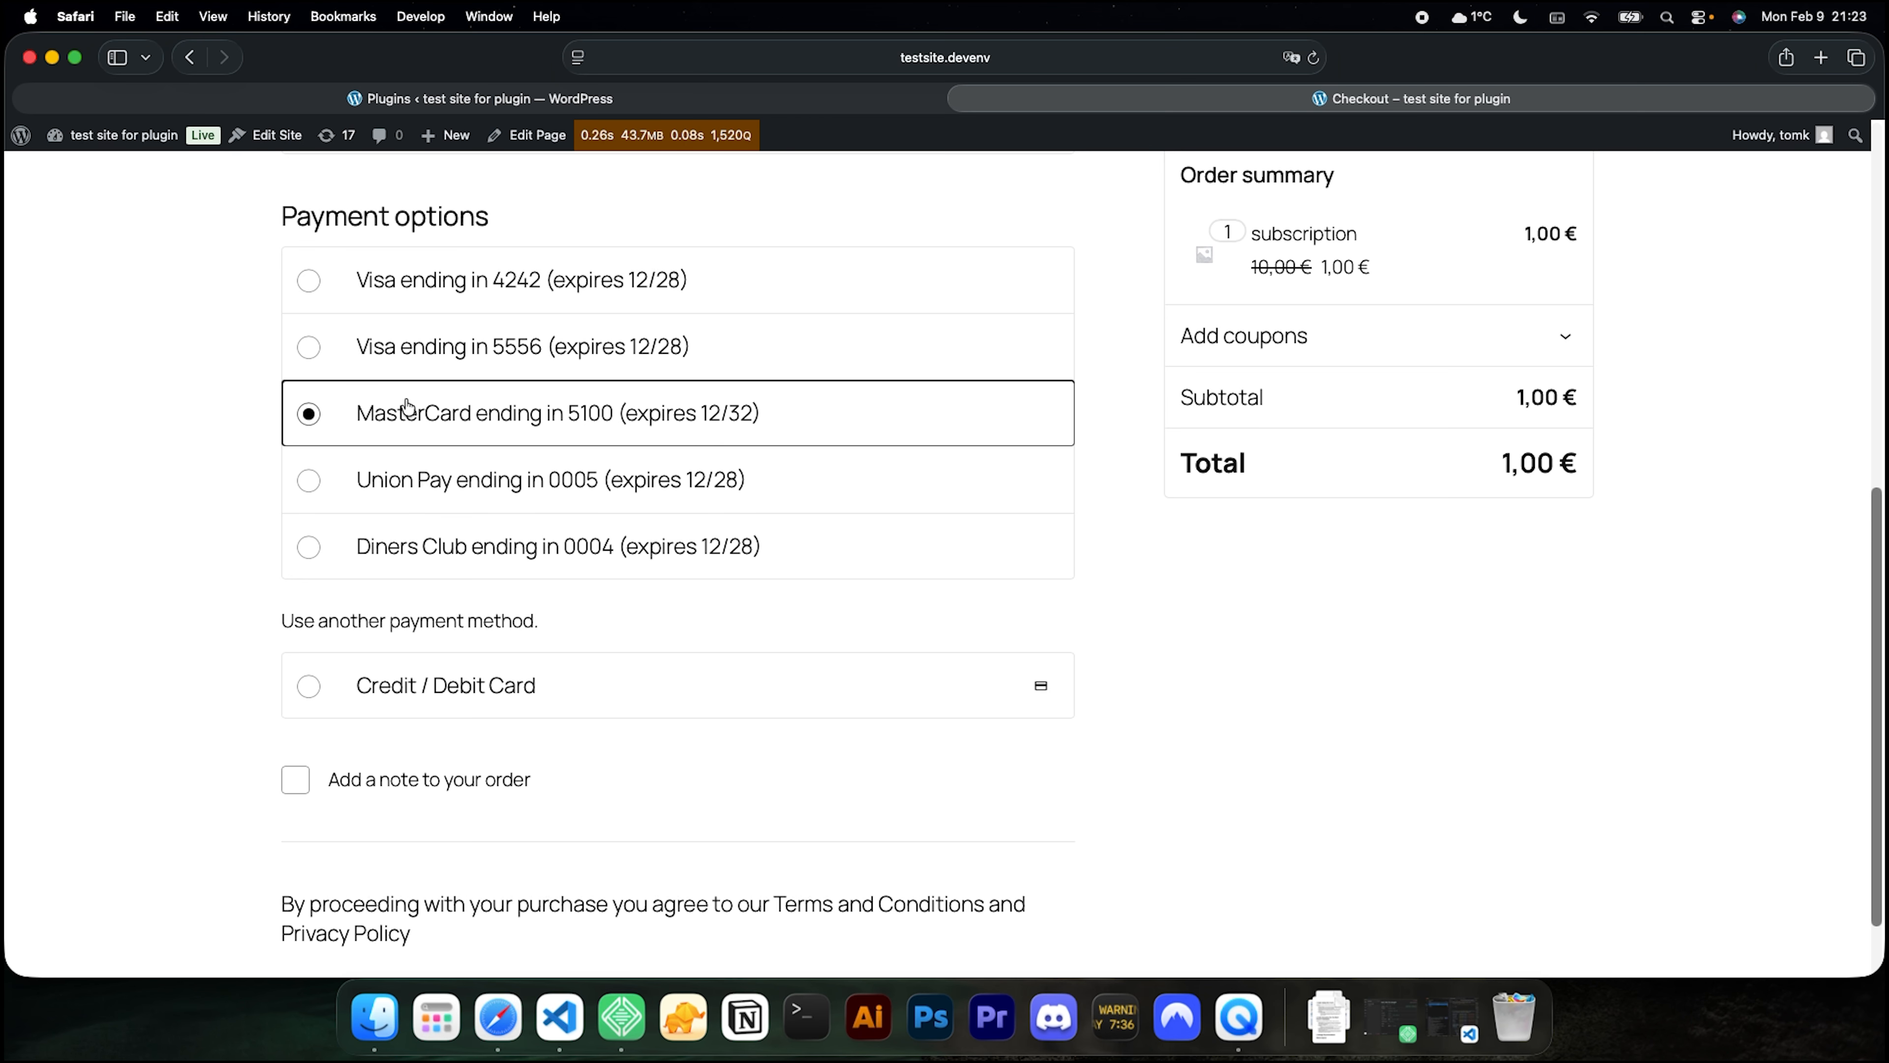
# Try the Credit / Debit Card payment option and toggle saving the payment information for future purchases on and off.
pyautogui.click(390, 692)
pyautogui.scroll(-6, 372, 670)
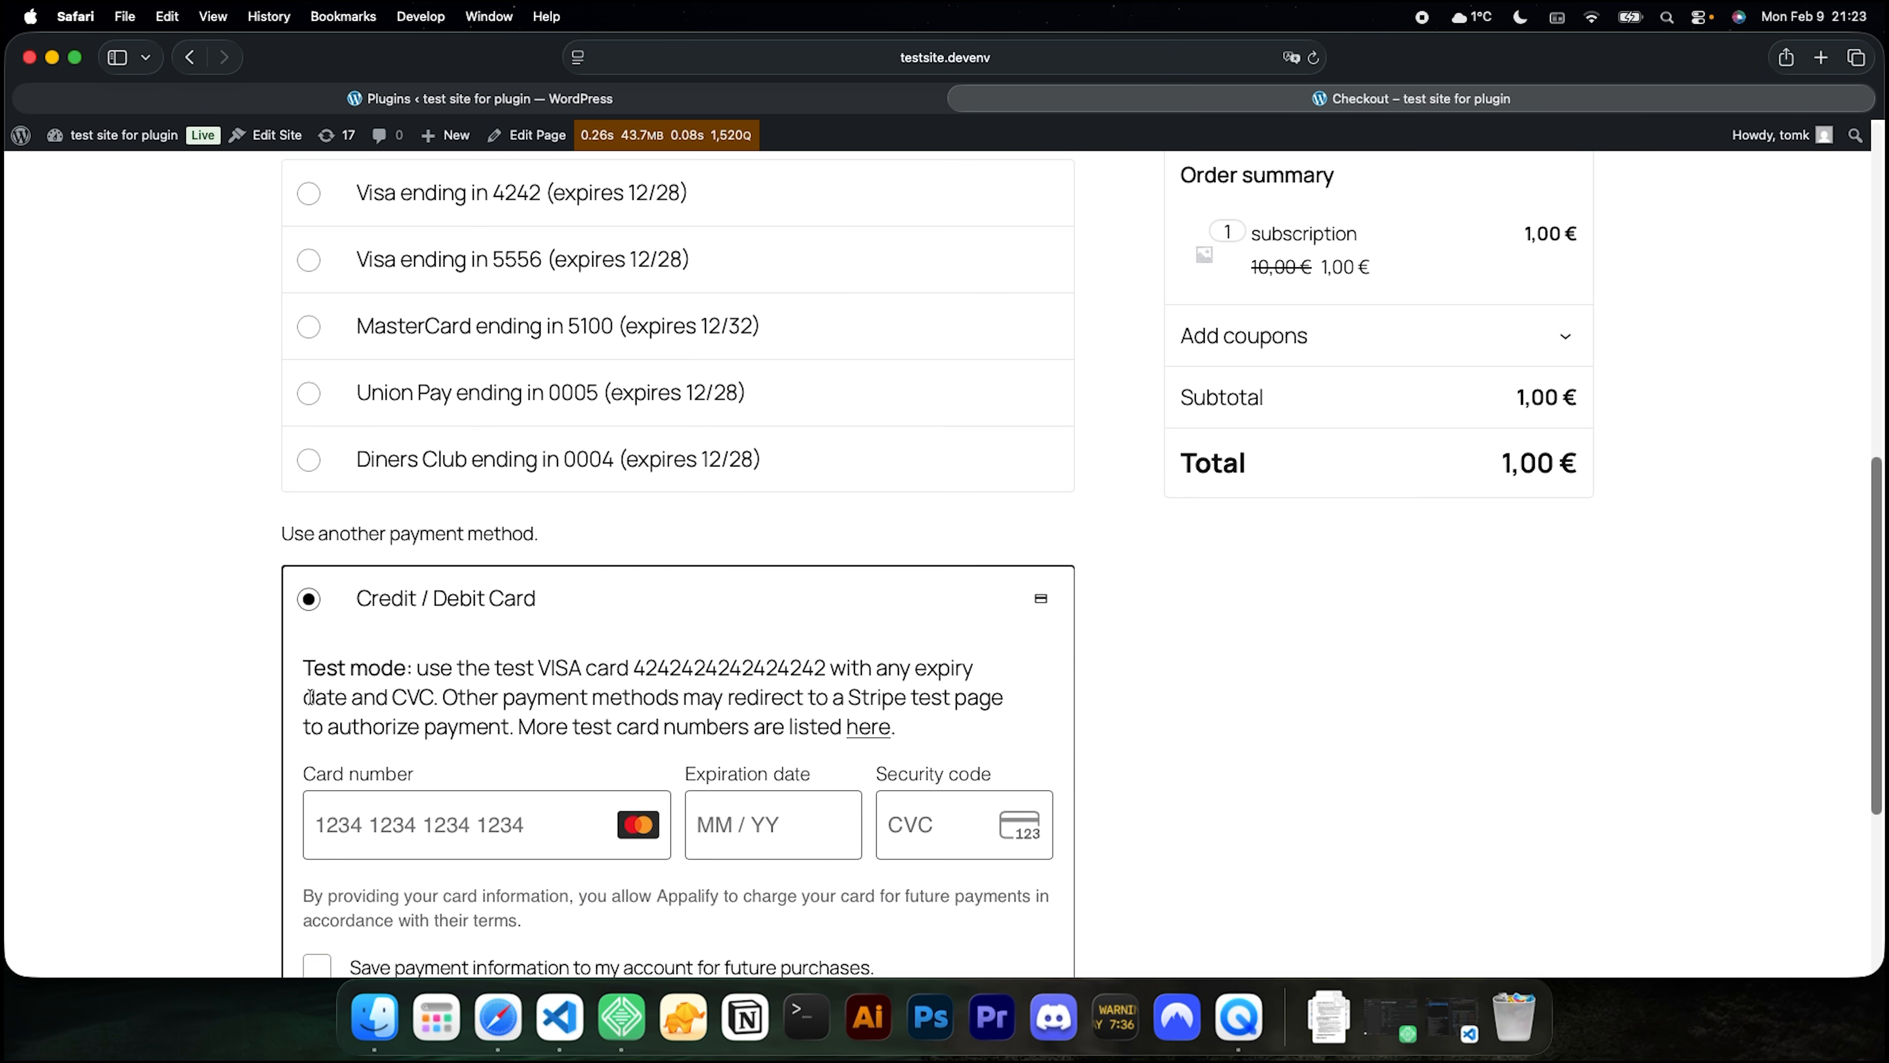
pyautogui.click(319, 588)
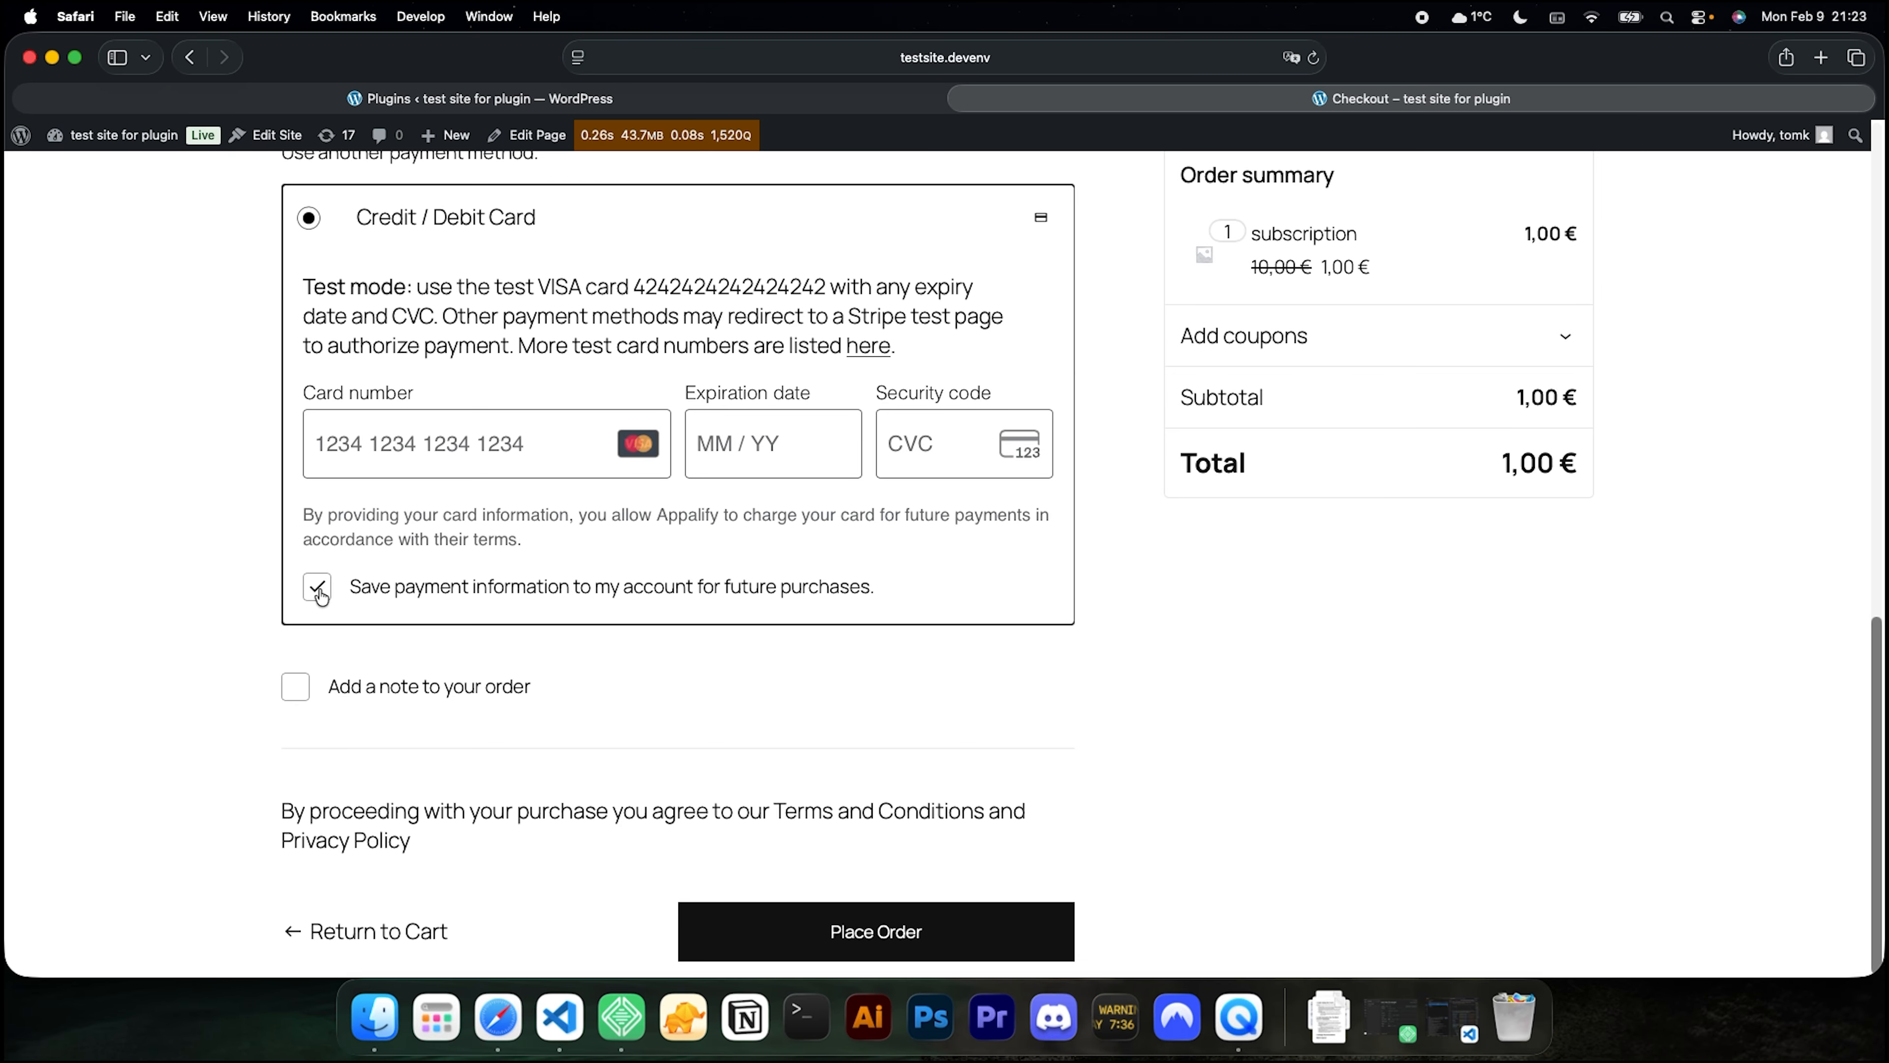
pyautogui.click(318, 588)
pyautogui.scroll(2, 314, 585)
pyautogui.scroll(2, 314, 585)
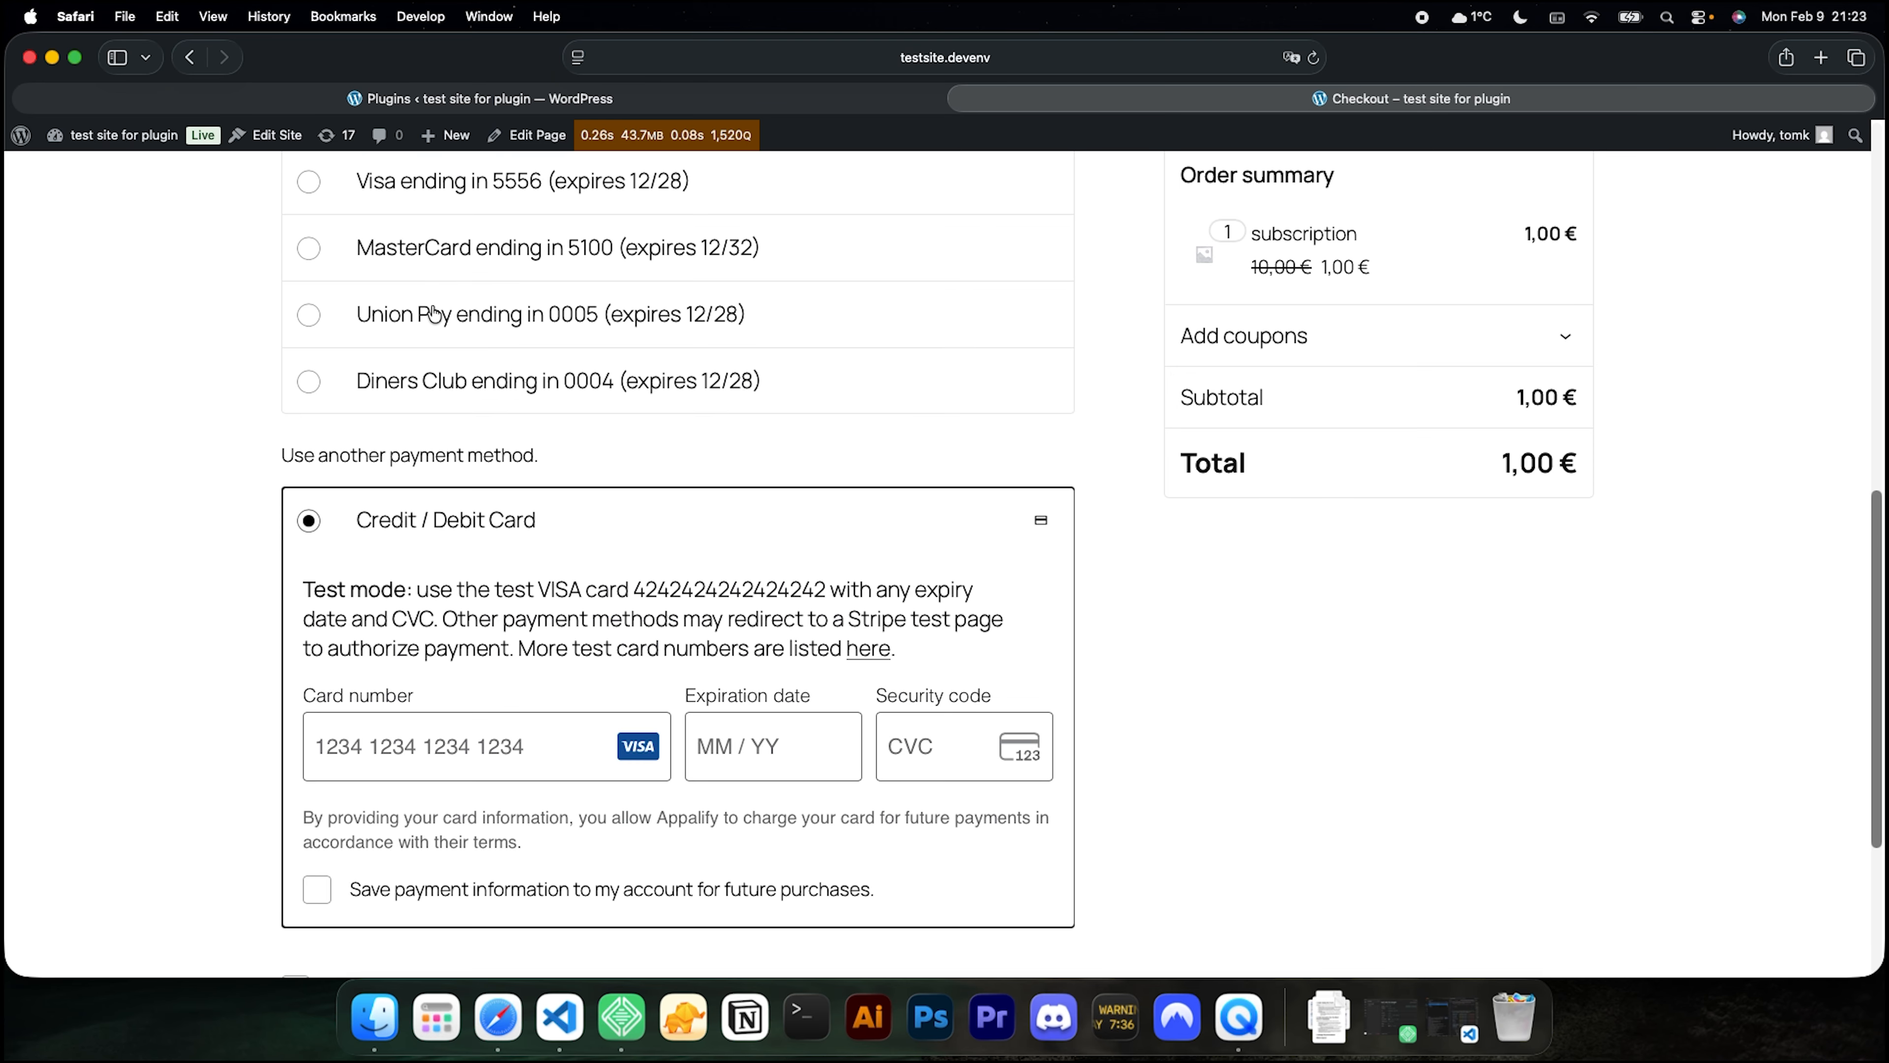
# Choose the saved MasterCard as the payment method and place the trial subscription order.
pyautogui.click(404, 243)
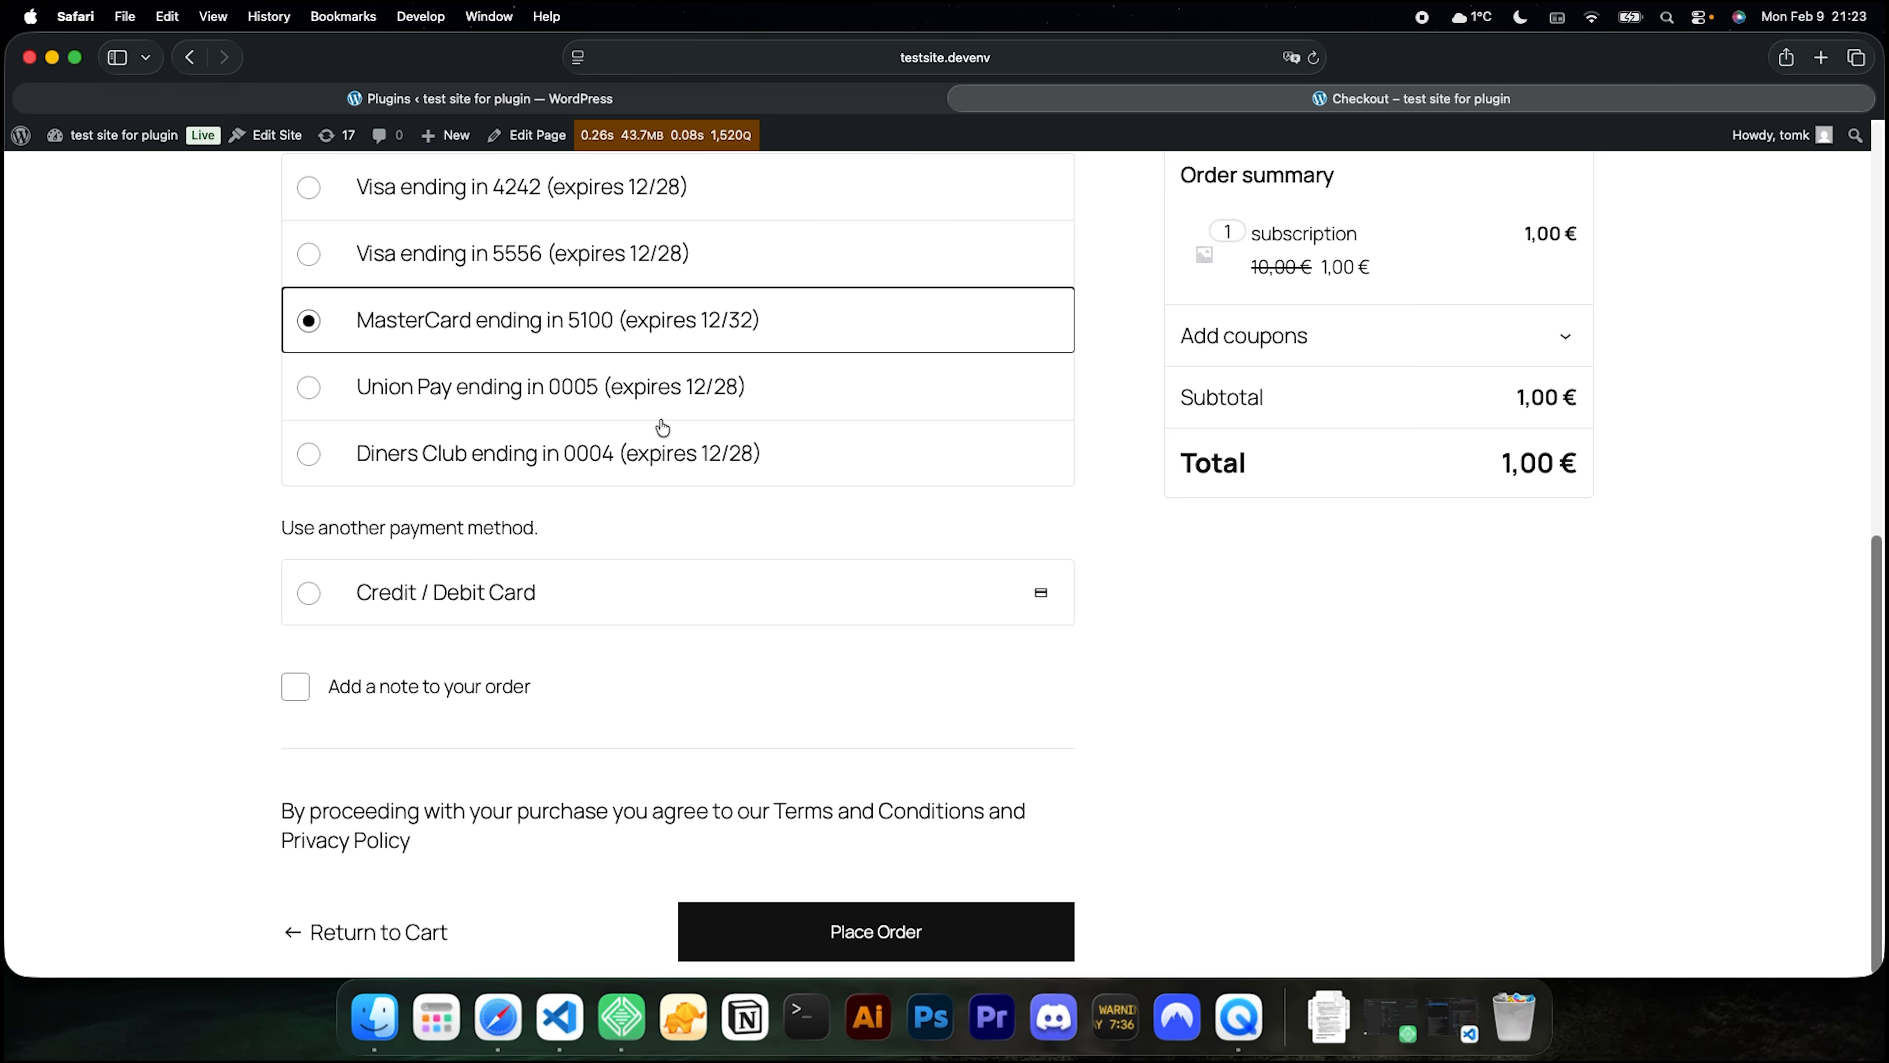
pyautogui.click(952, 937)
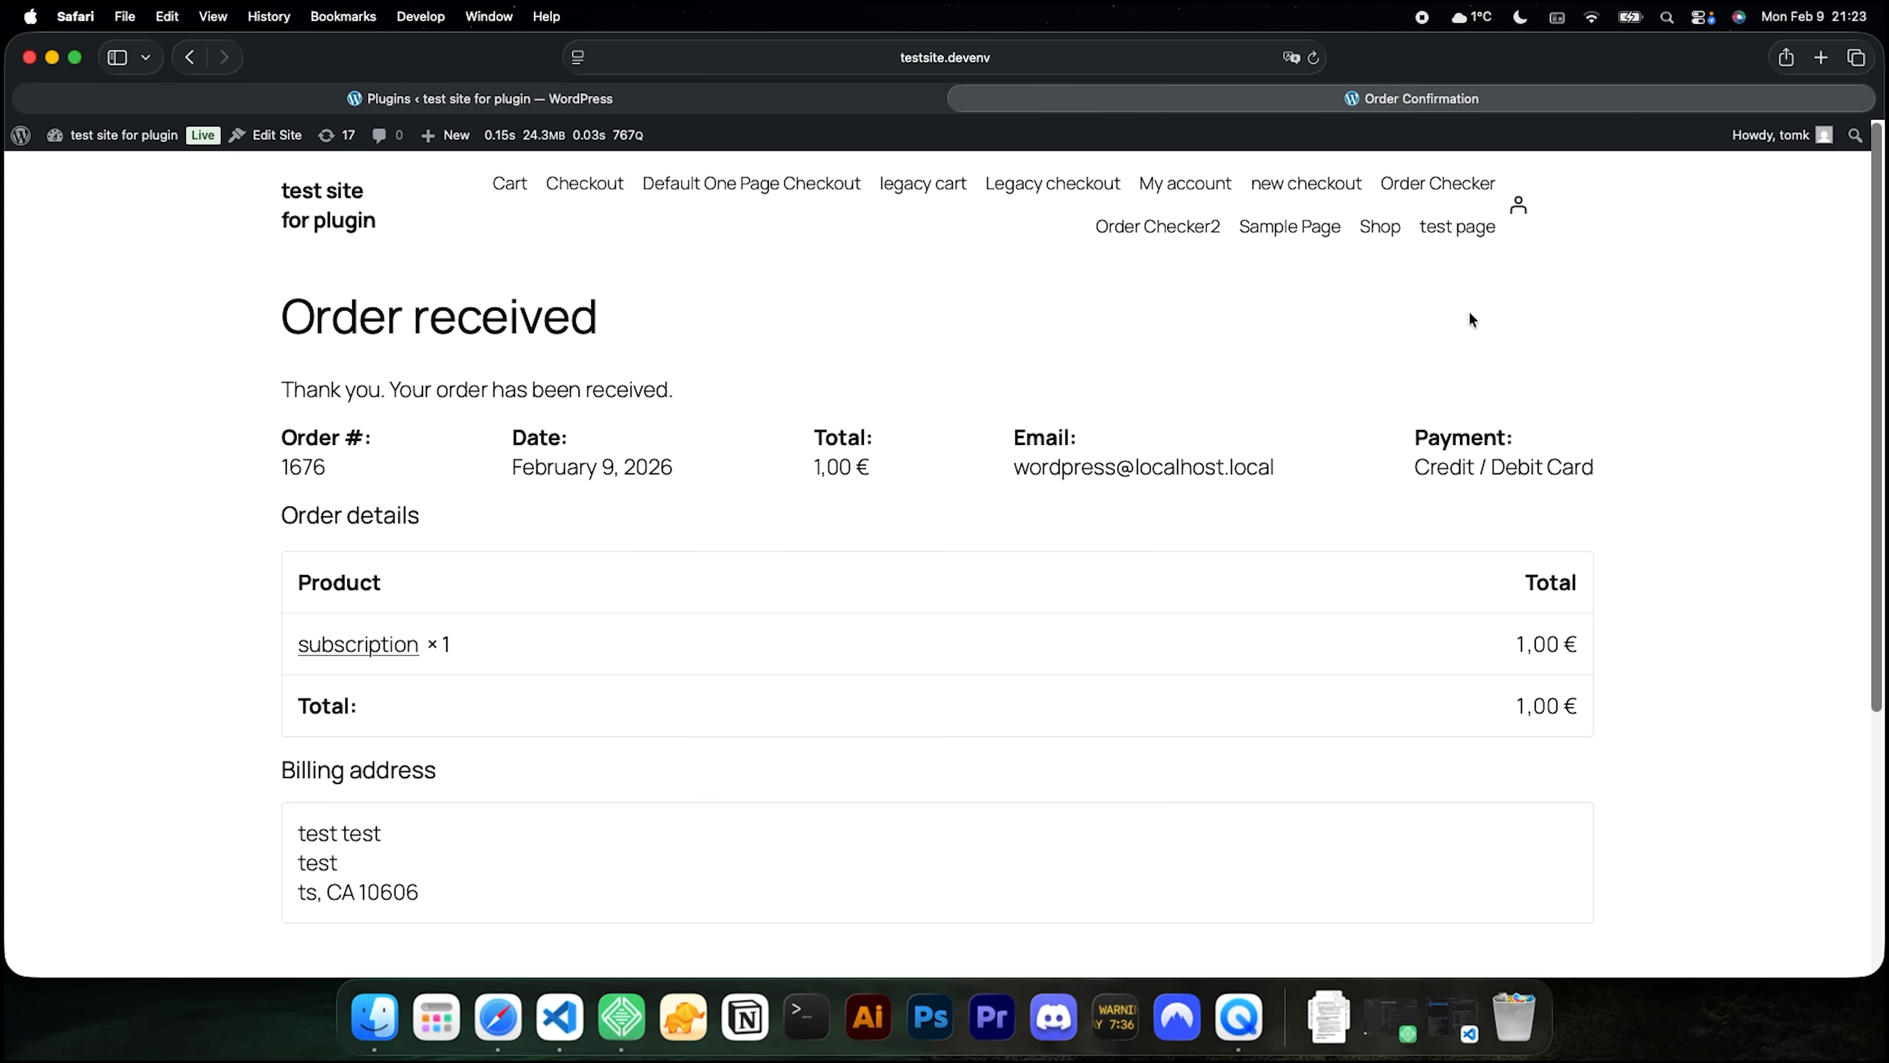
# Go to the customer's My account page and show the list of subscriptions.
pyautogui.click(1519, 205)
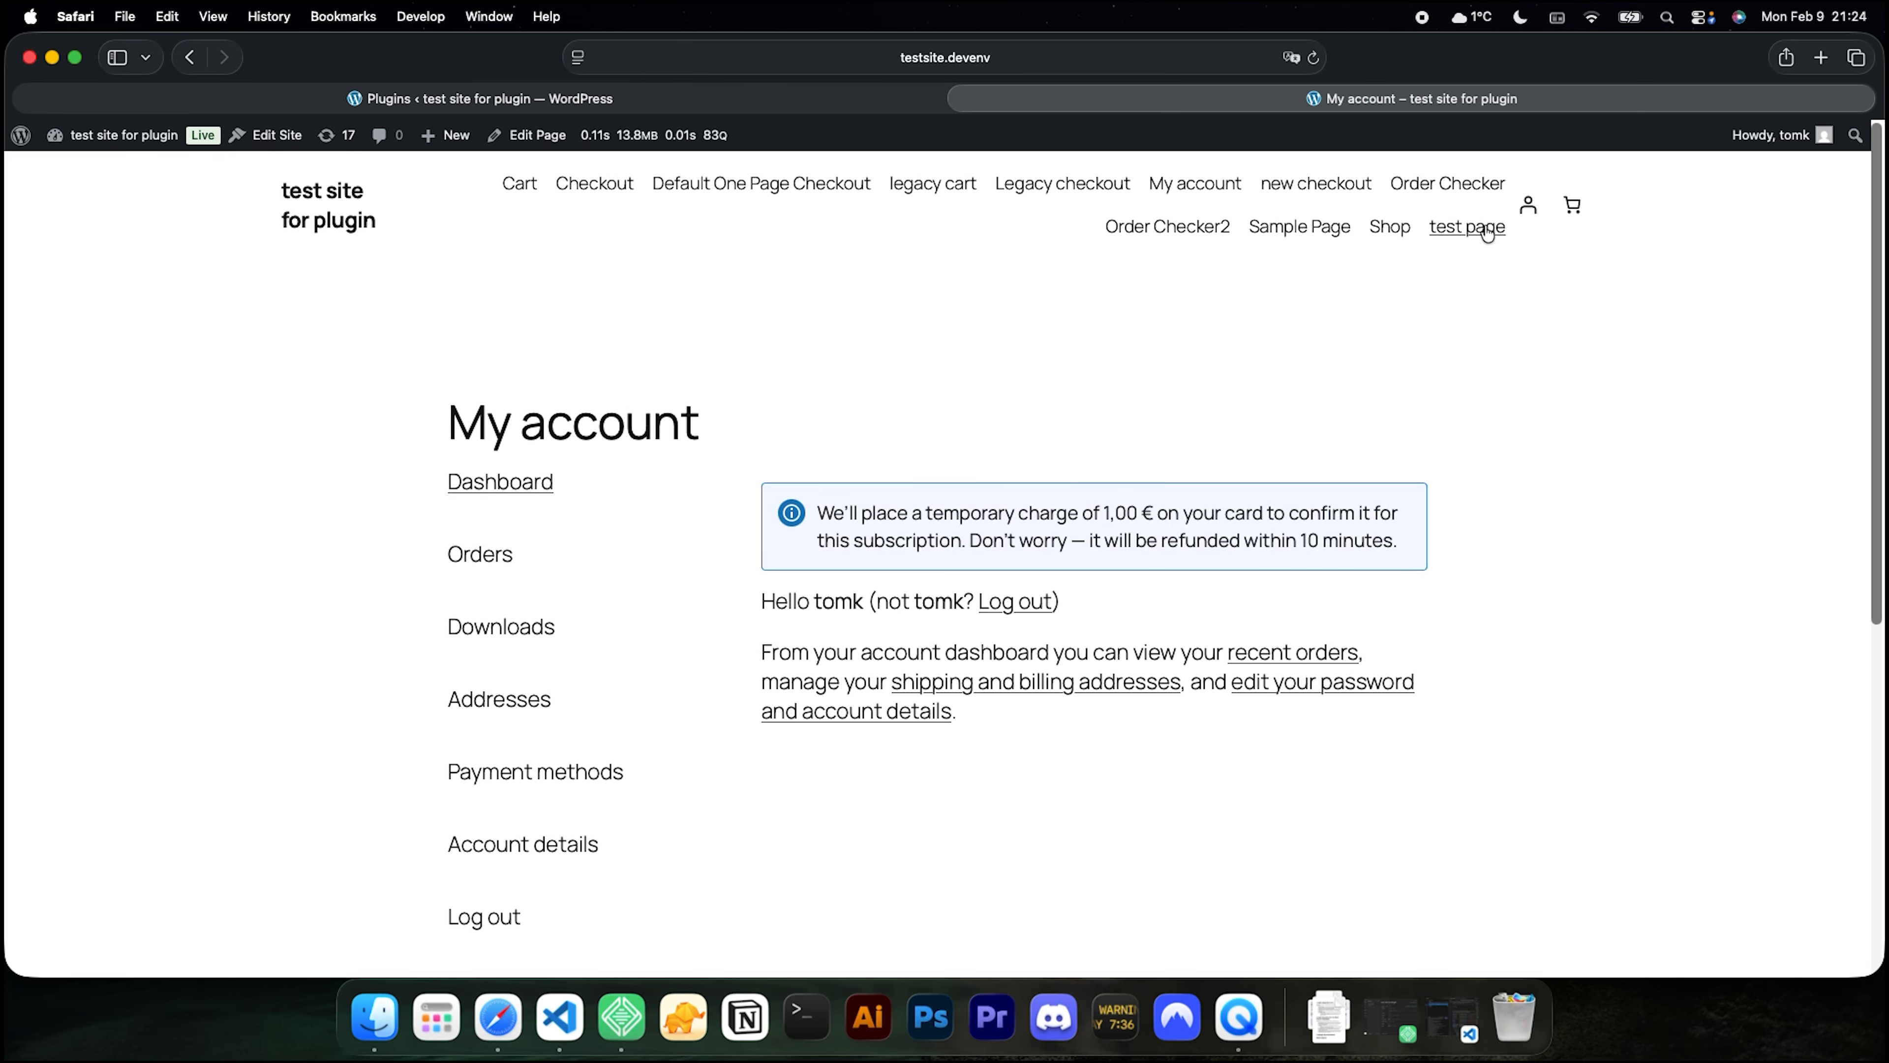
pyautogui.scroll(-3, 566, 759)
pyautogui.click(594, 805)
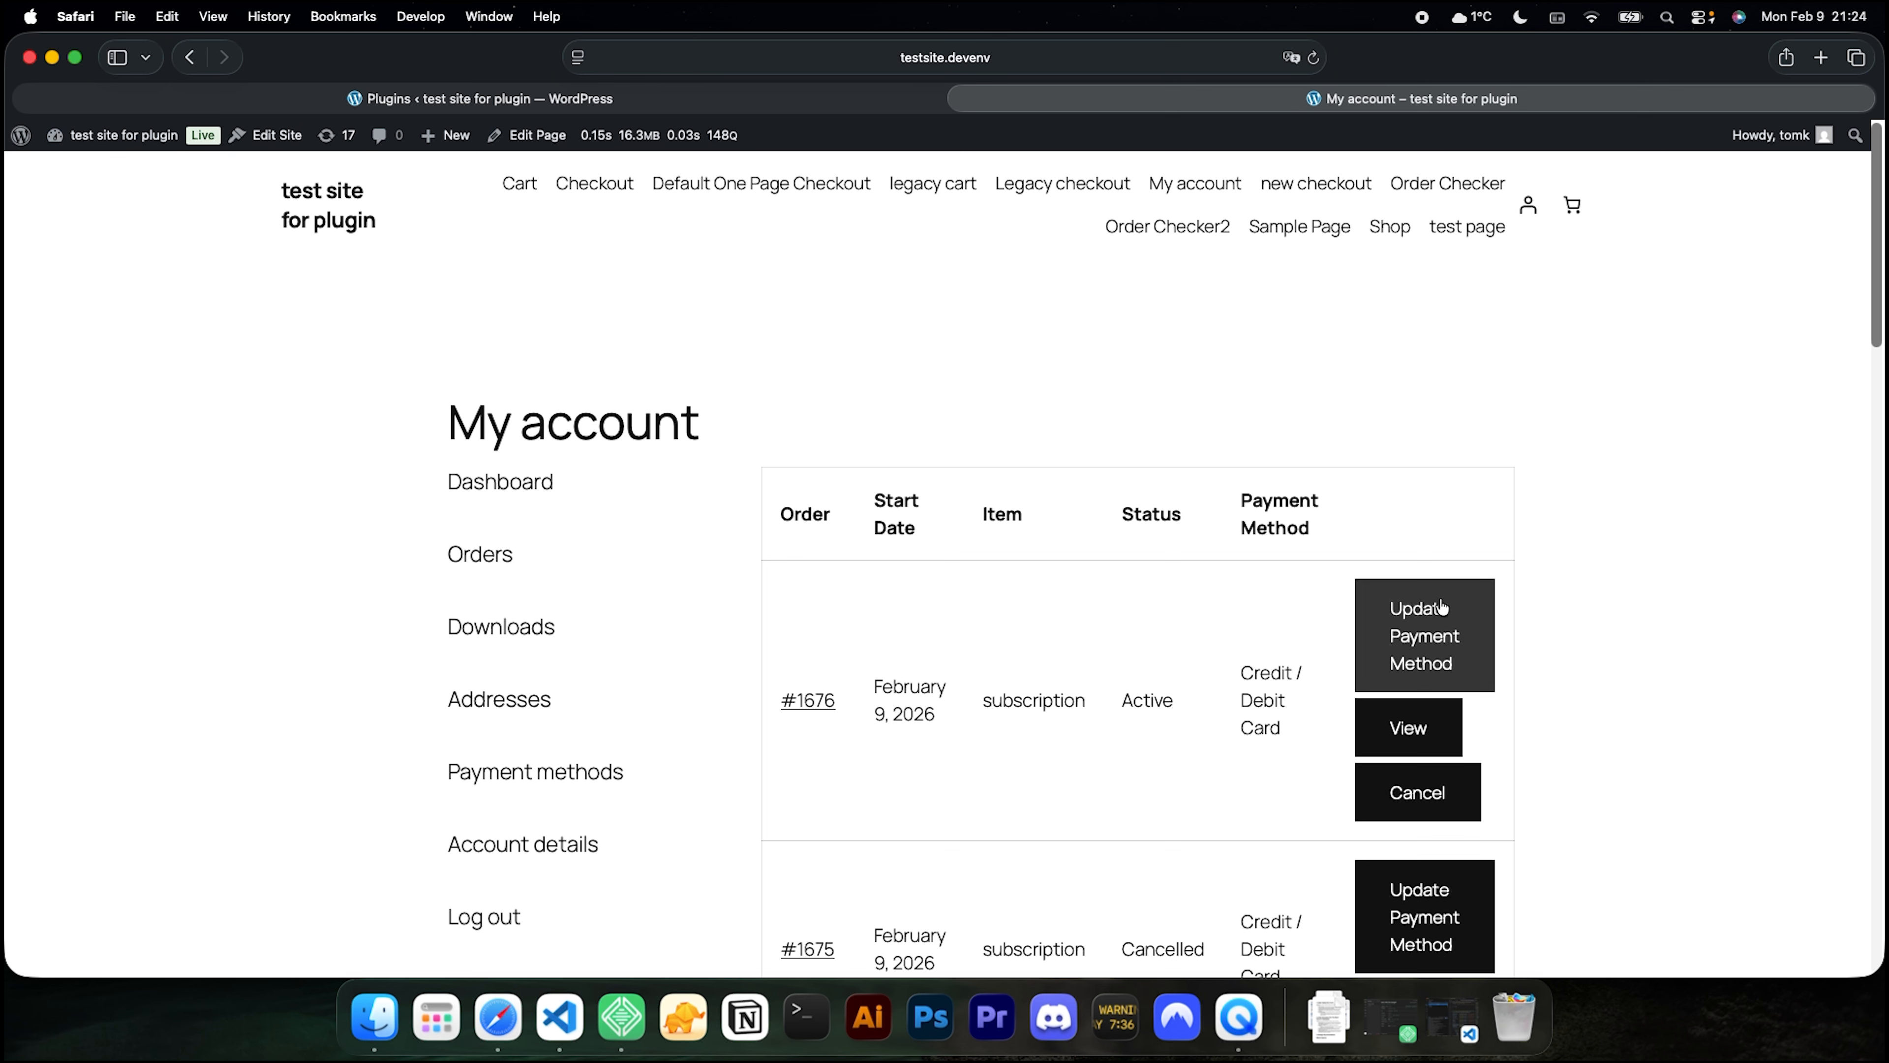
# Open the Easy Subscriptions list in the WooCommerce admin and cancel the active subscription, accepting the confirmation.
pyautogui.click(122, 165)
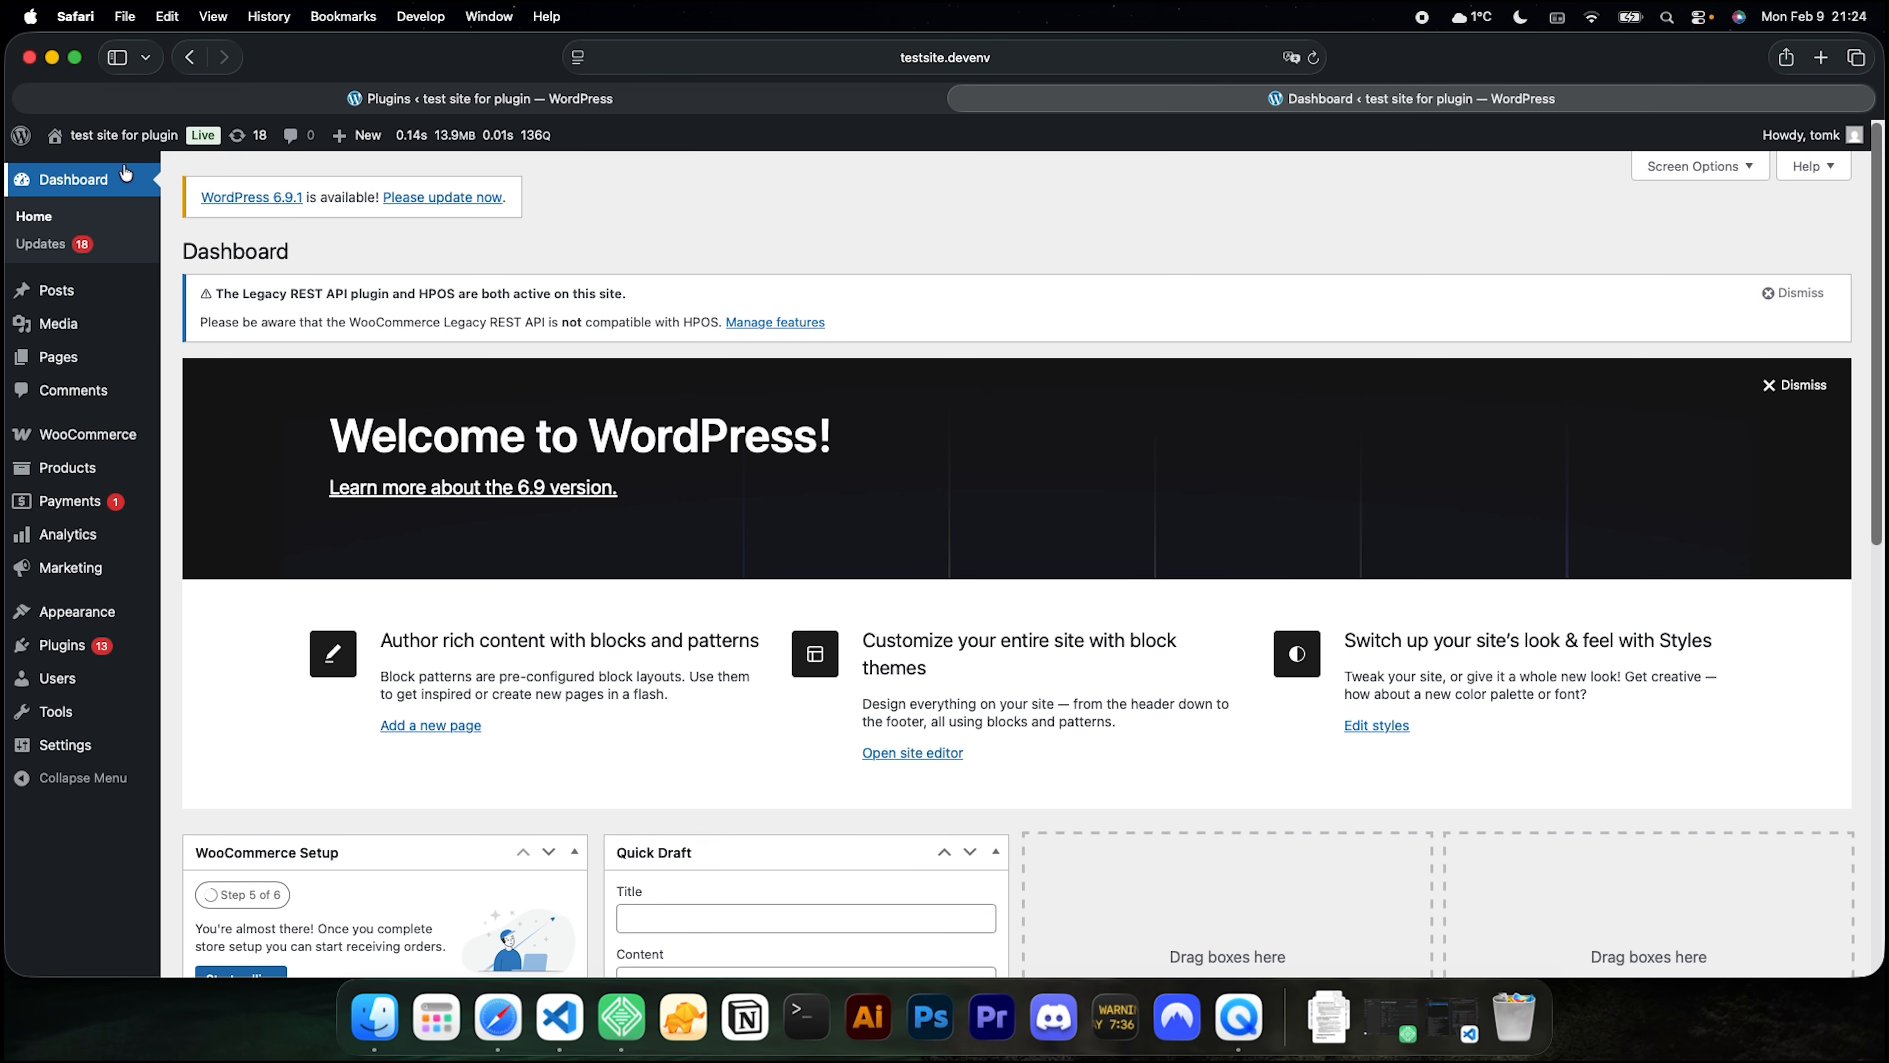
pyautogui.moveTo(89, 436)
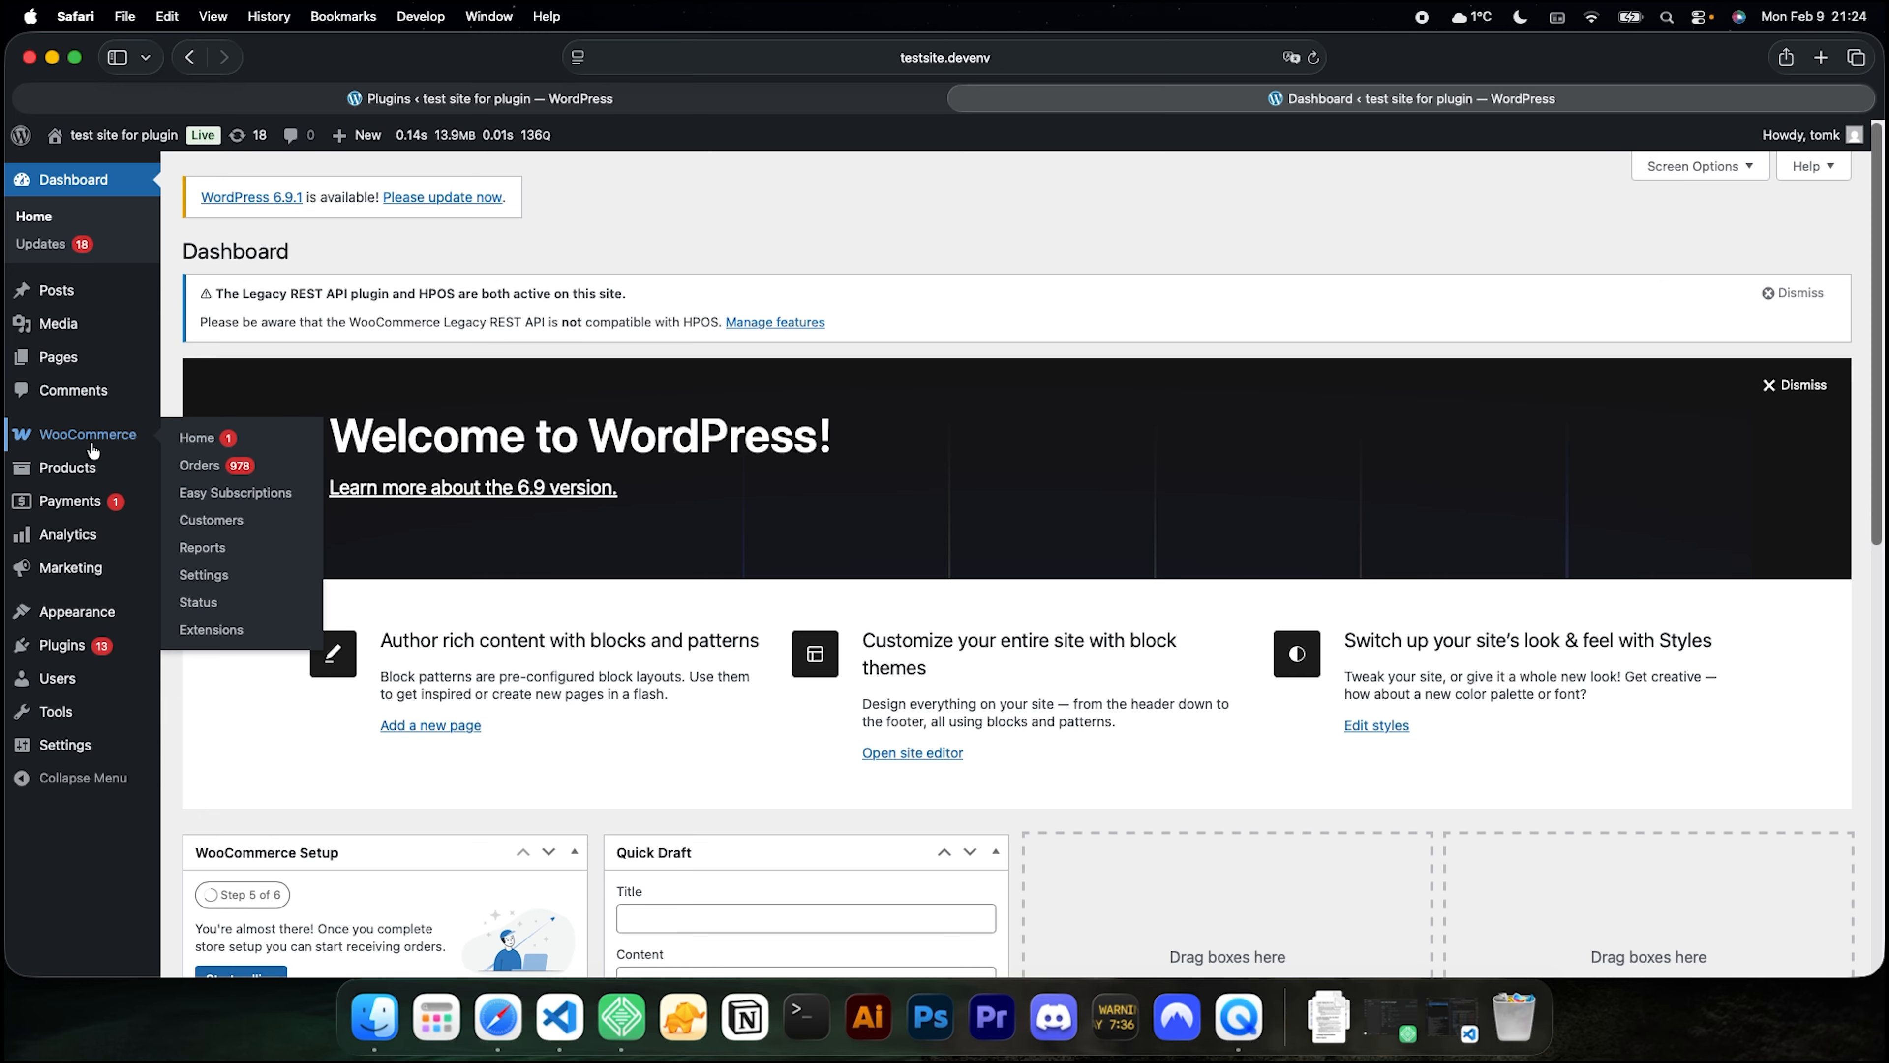
pyautogui.click(220, 491)
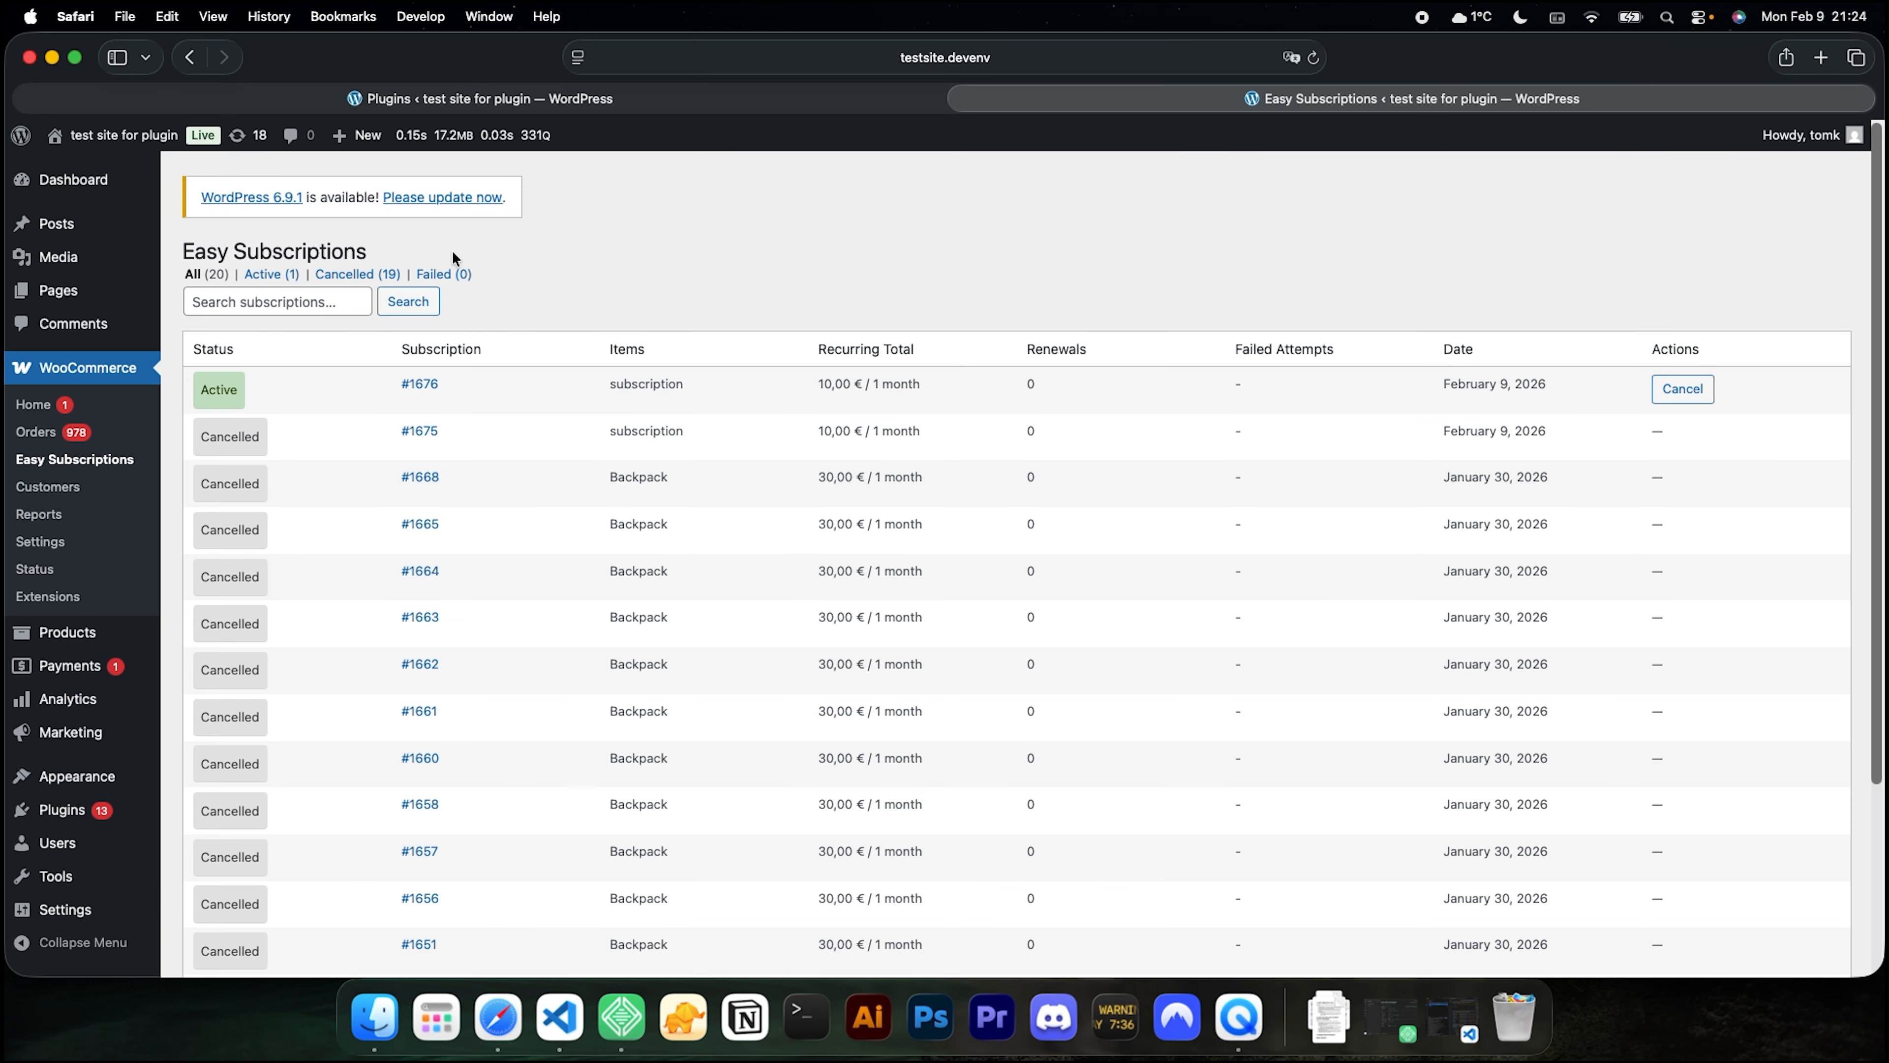
pyautogui.click(1681, 391)
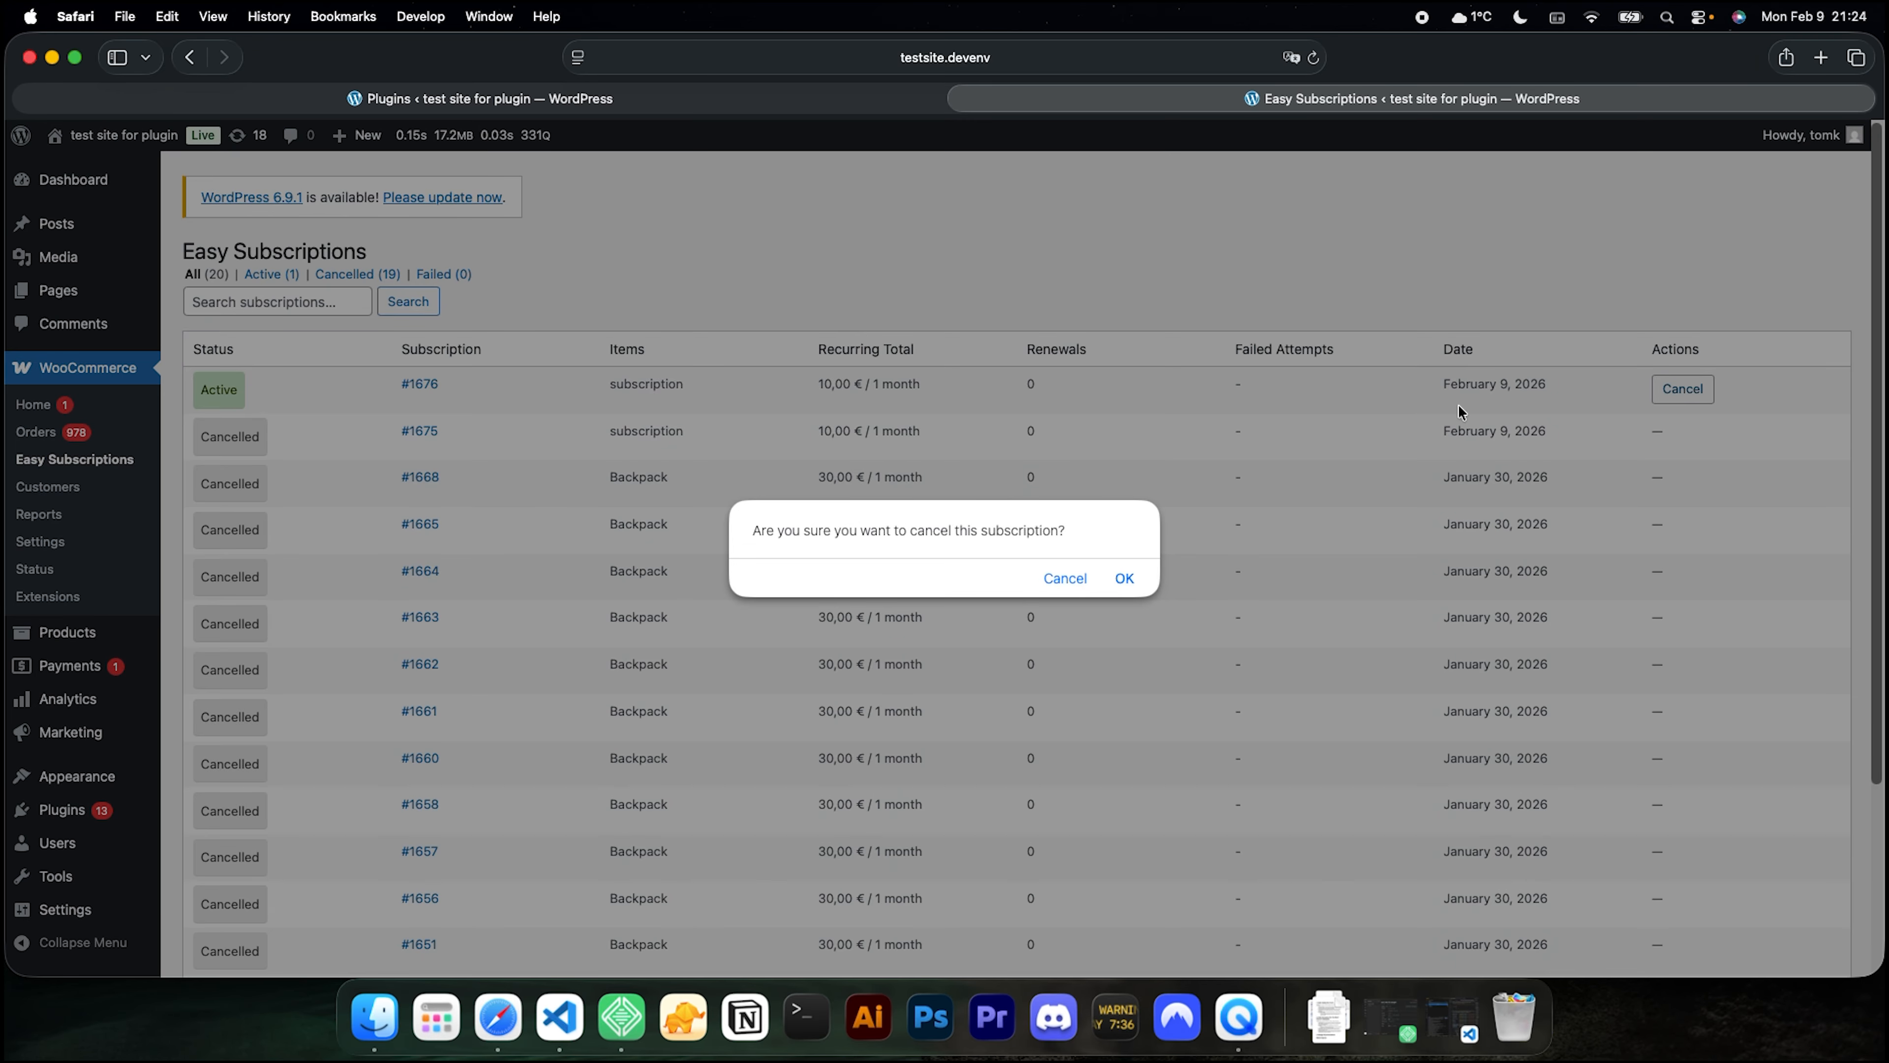
pyautogui.click(1123, 581)
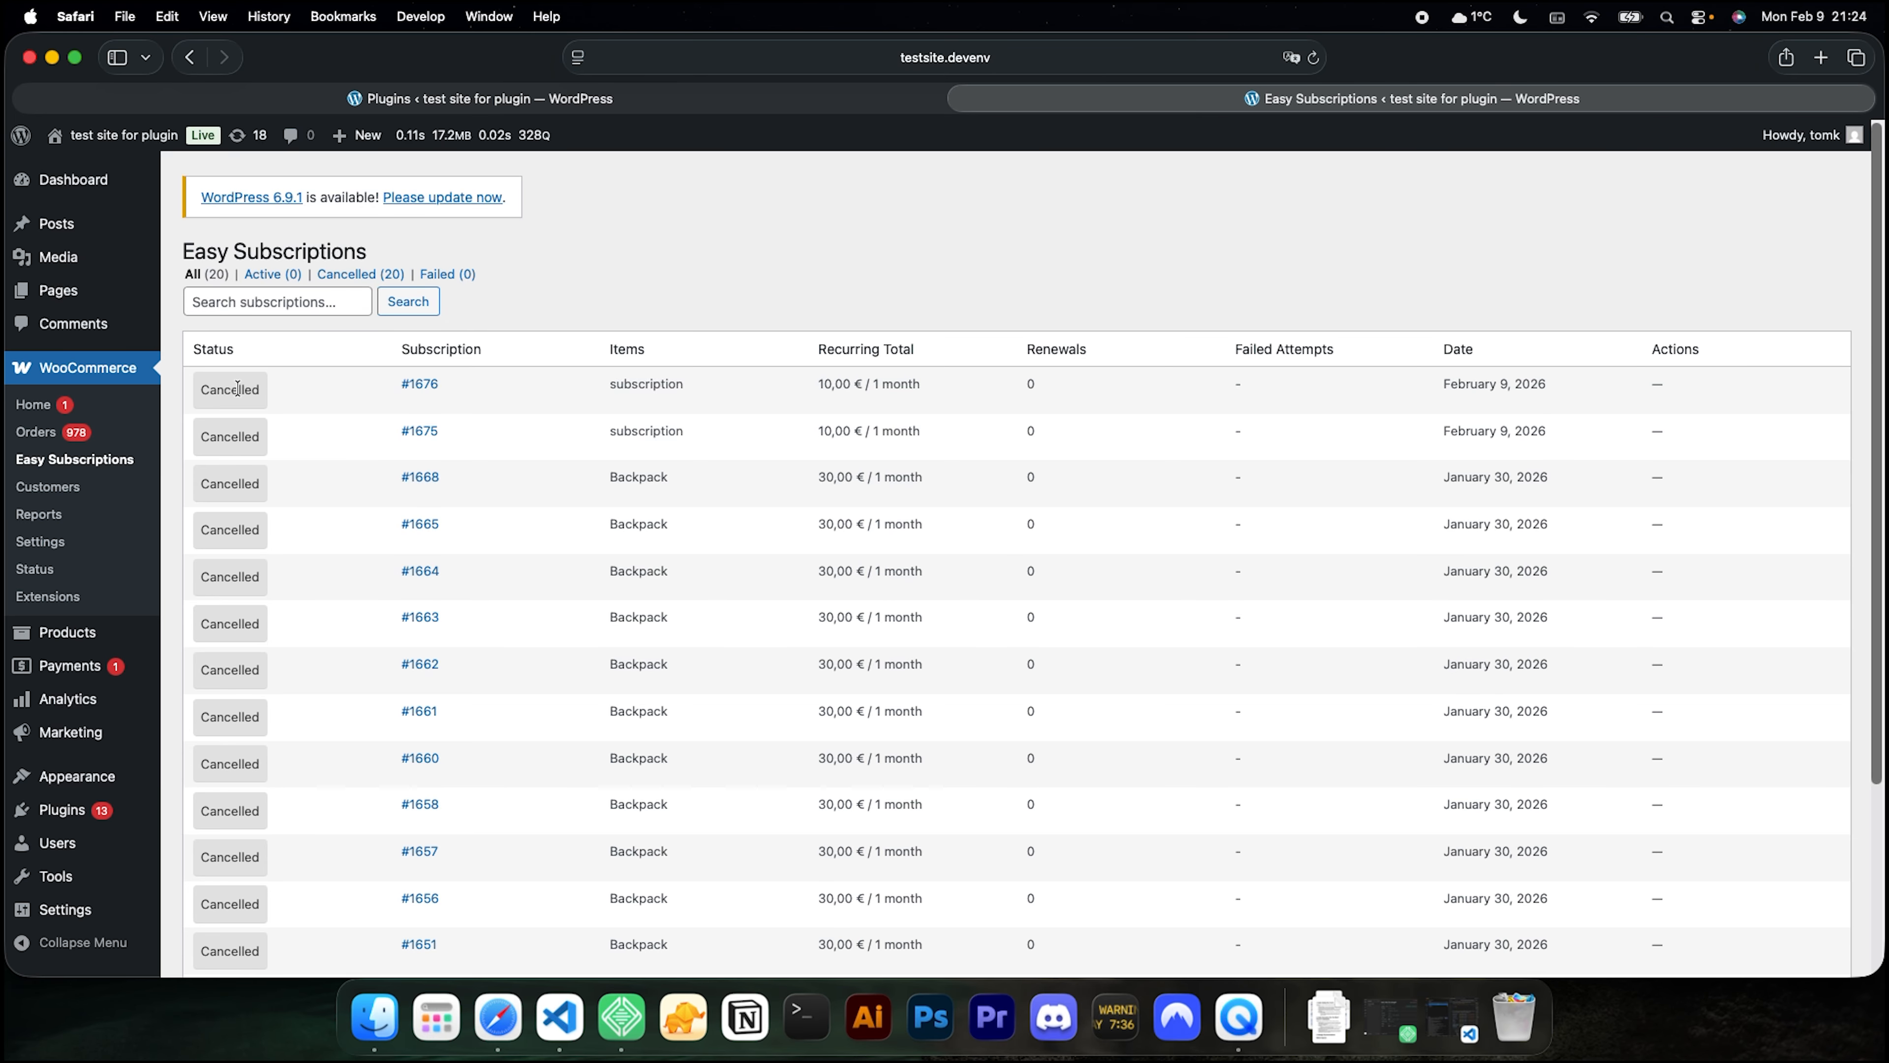
# Open the "subscription" product for editing and show its Easy Subscriptions settings.
pyautogui.moveTo(81, 644)
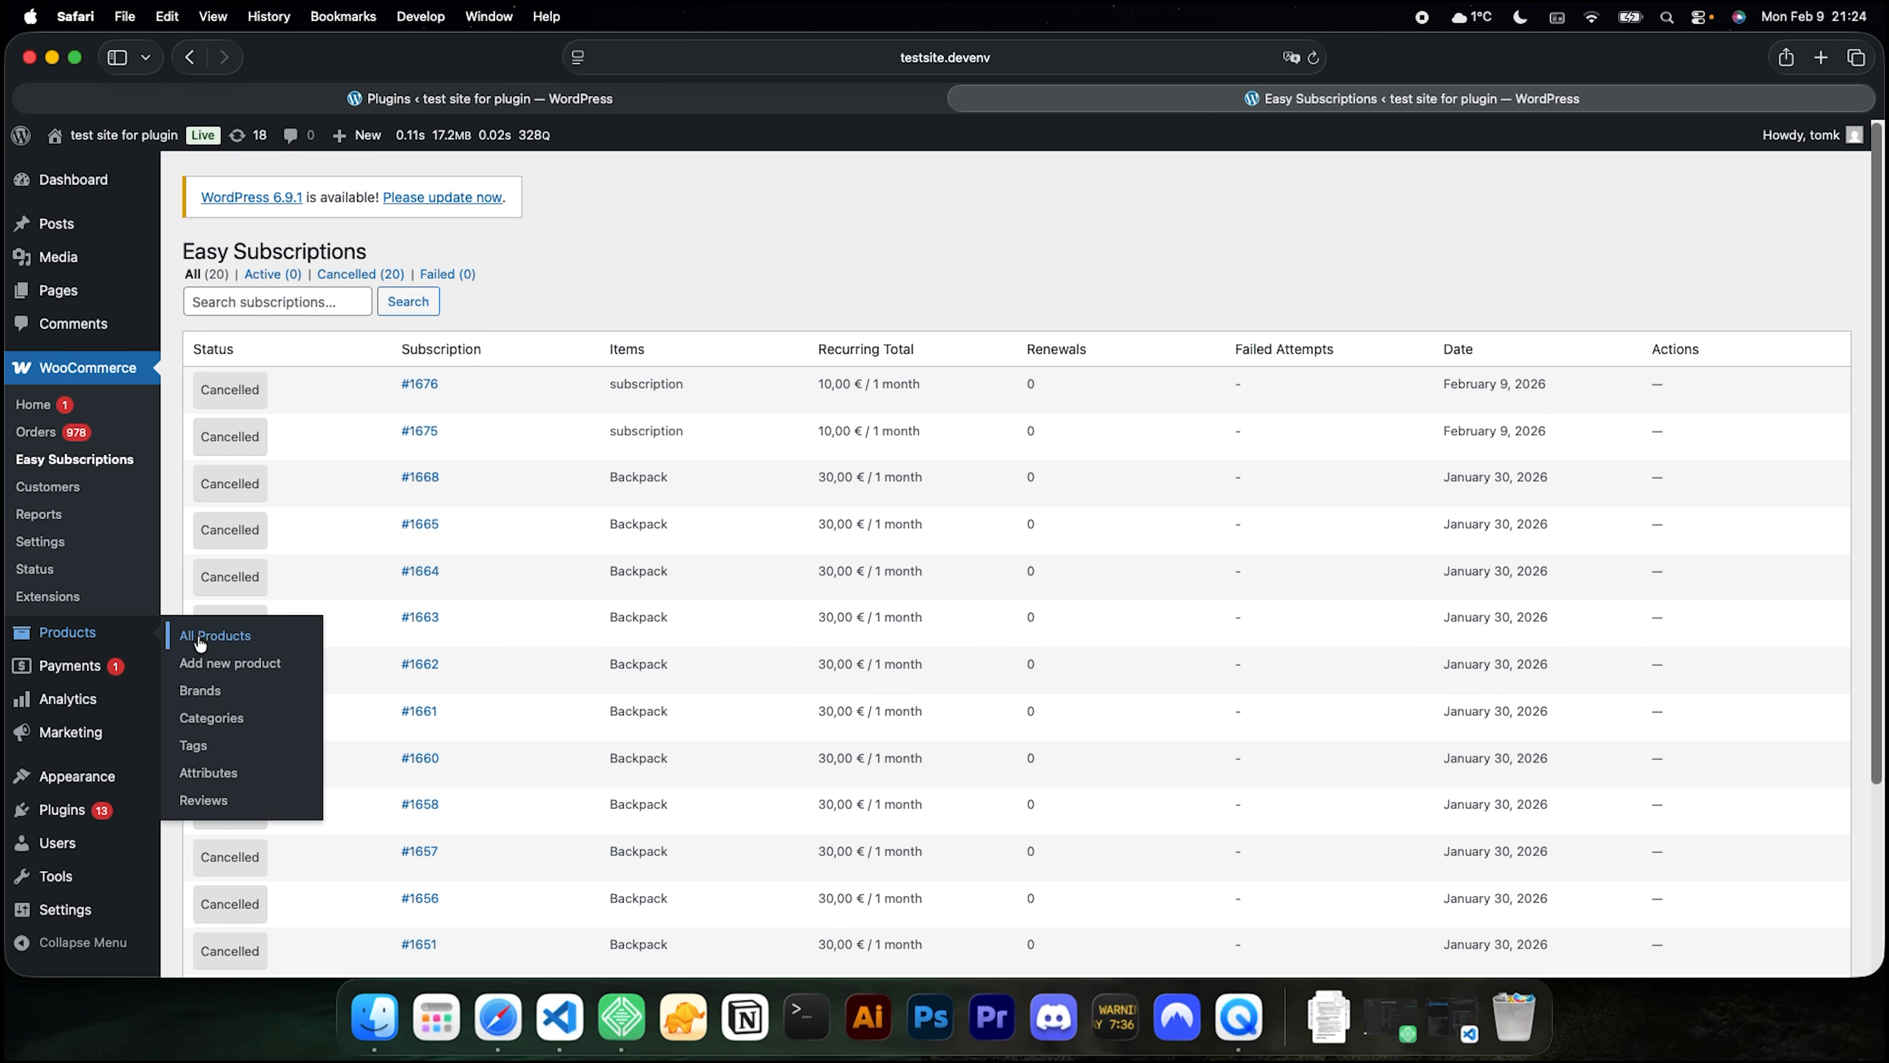
pyautogui.click(202, 640)
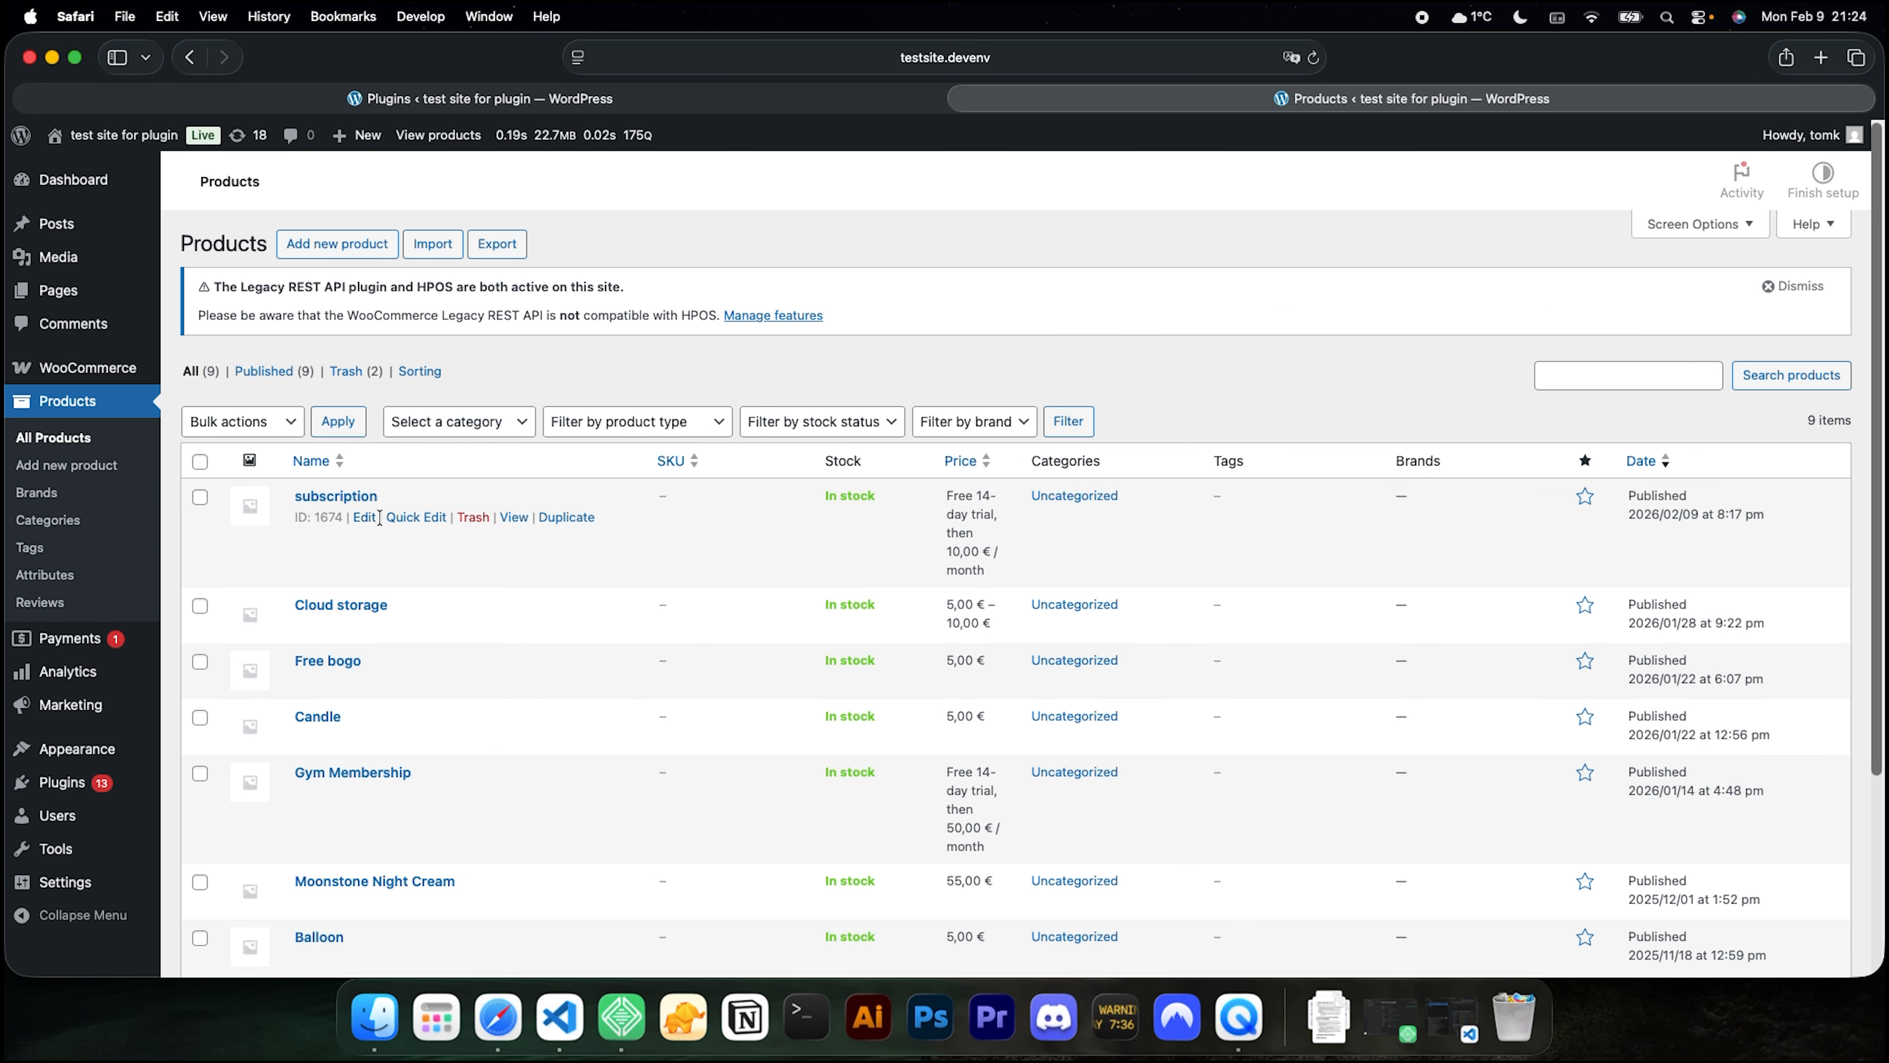
pyautogui.click(367, 517)
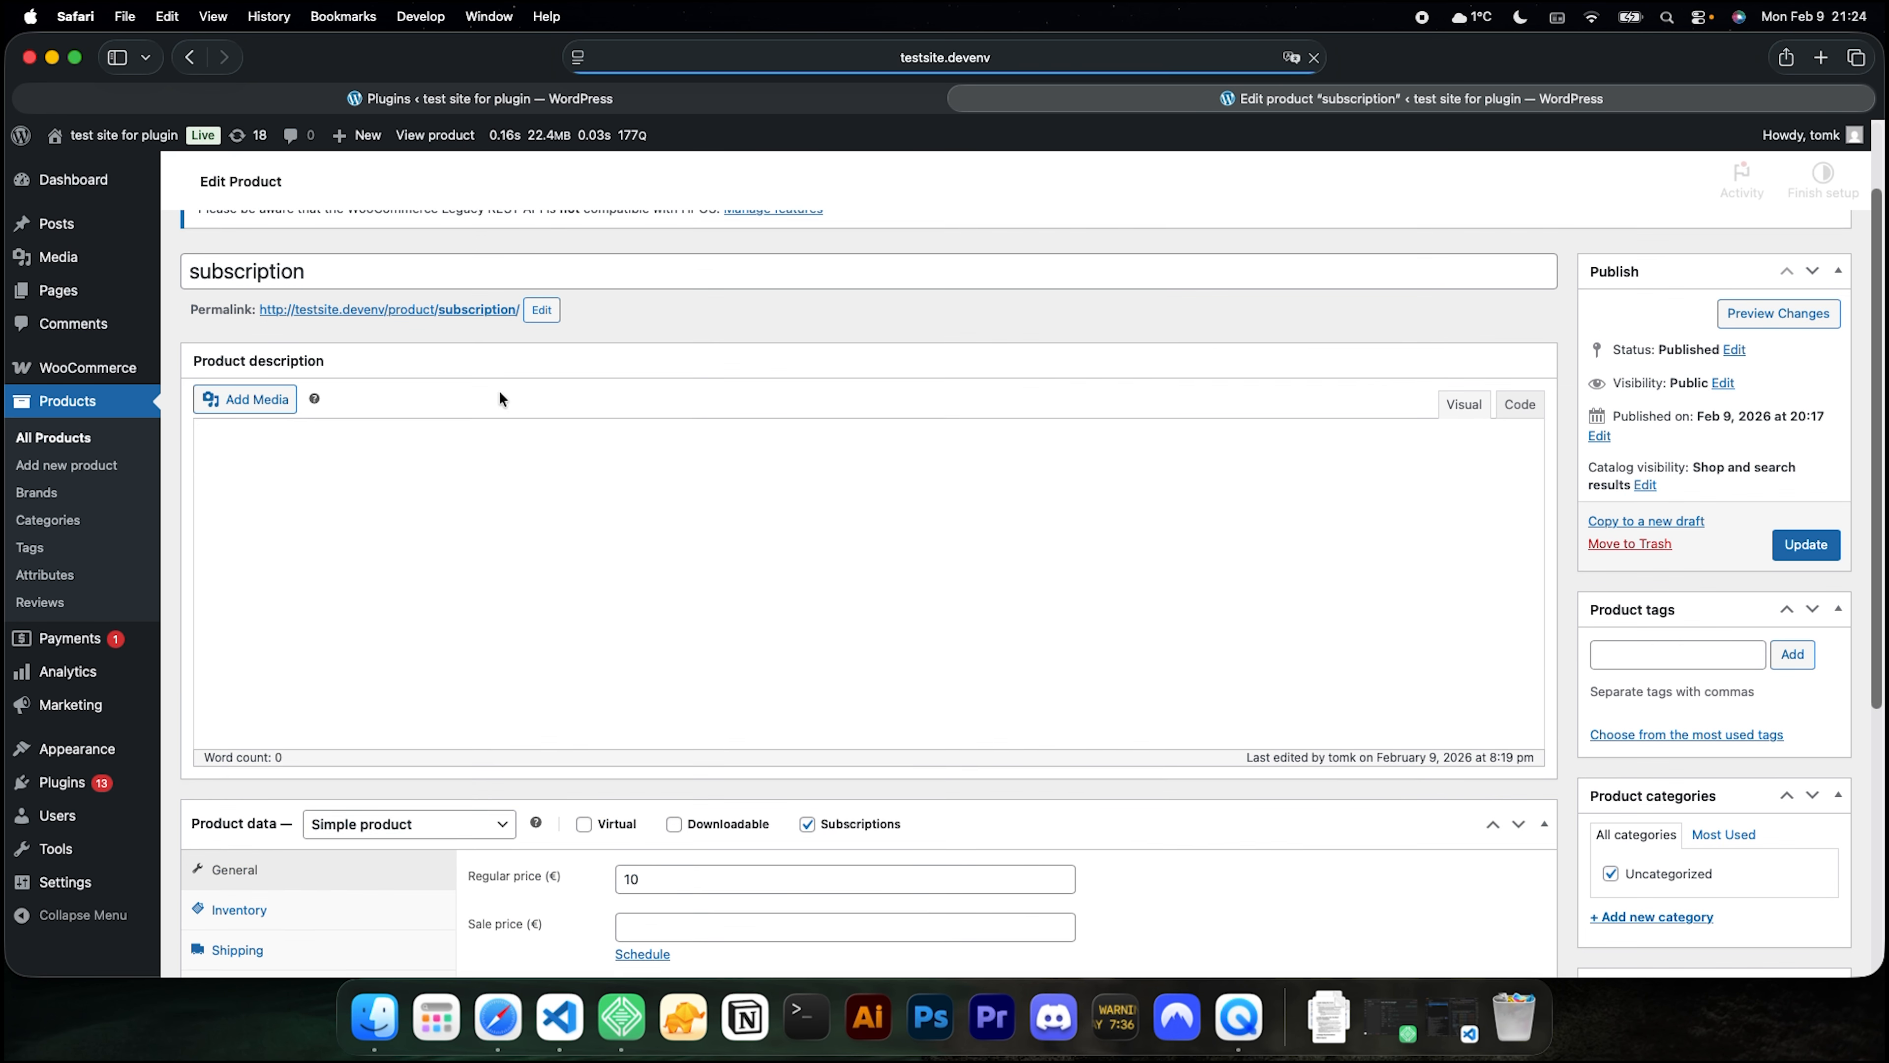
pyautogui.scroll(-5, 498, 390)
pyautogui.click(270, 819)
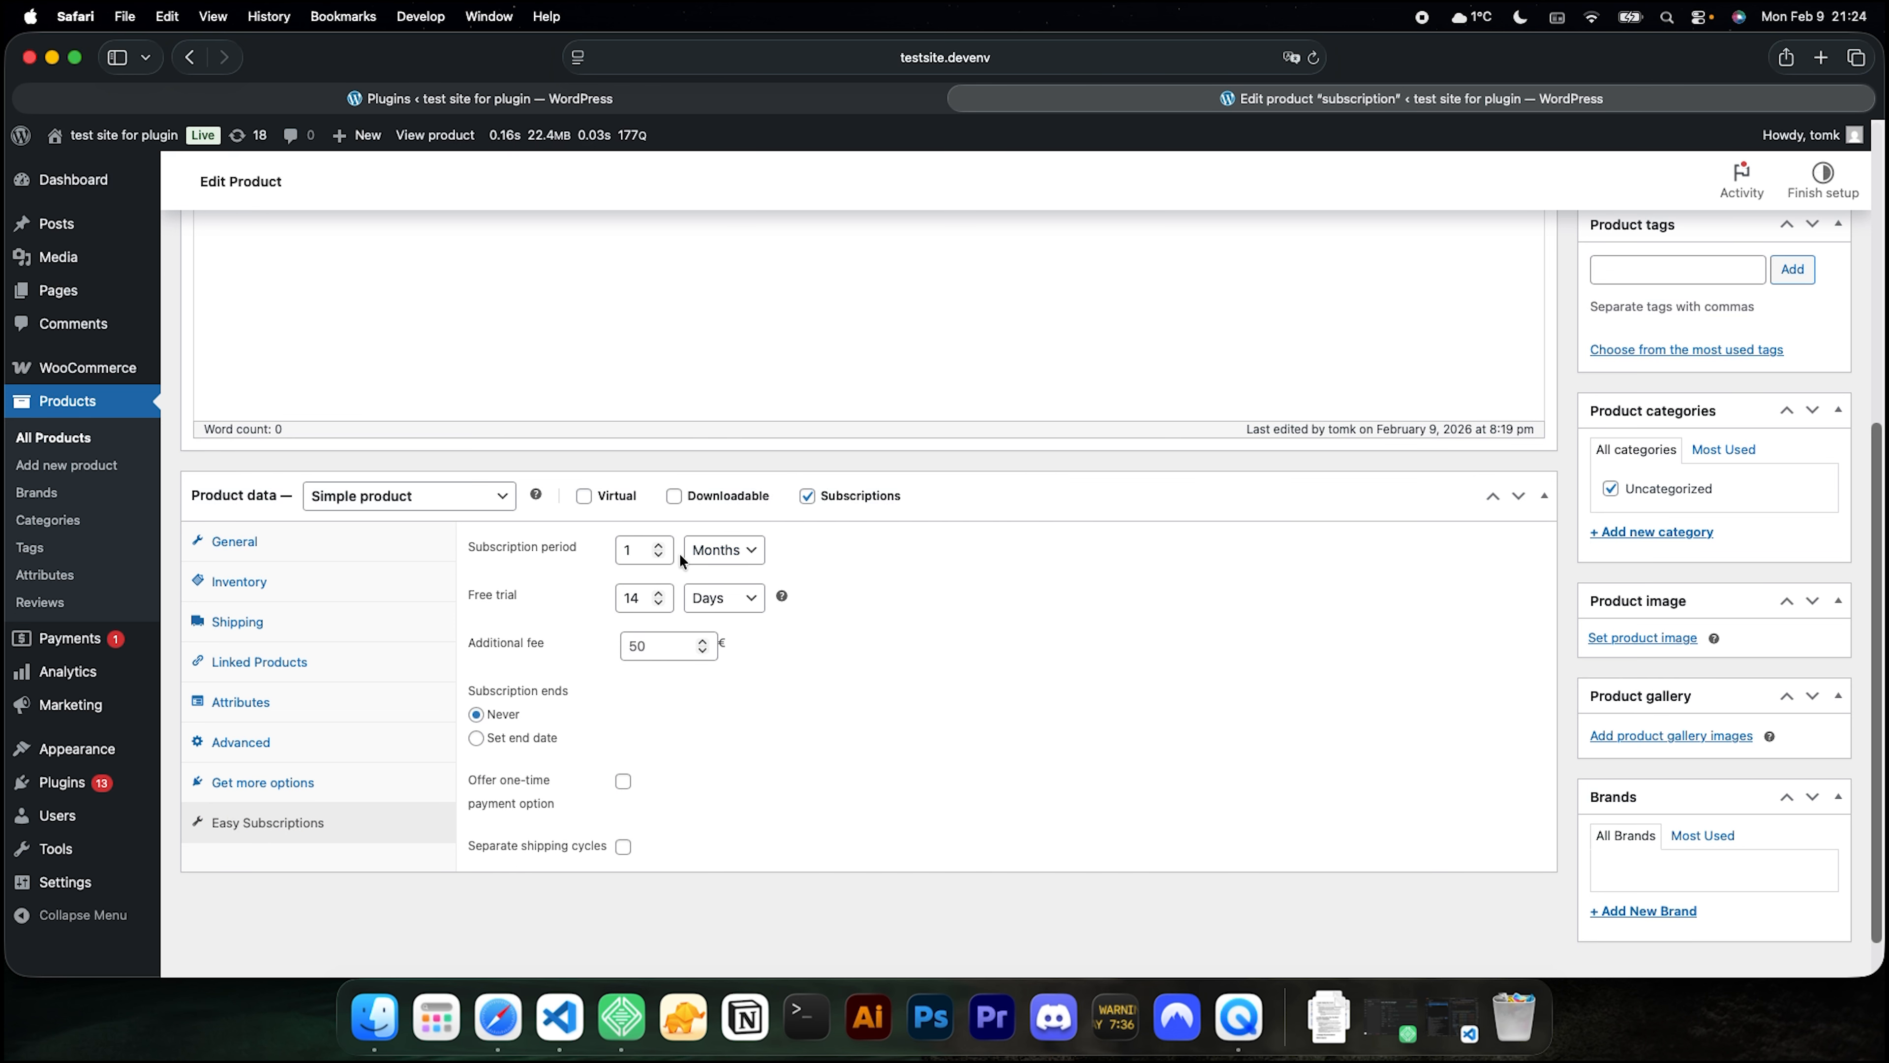
# Clear the product's free trial length and update the product.
pyautogui.moveTo(647, 599); pyautogui.dragTo(611, 603)
pyautogui.press('BackSpace')
pyautogui.scroll(5, 1739, 544)
pyautogui.click(1800, 560)
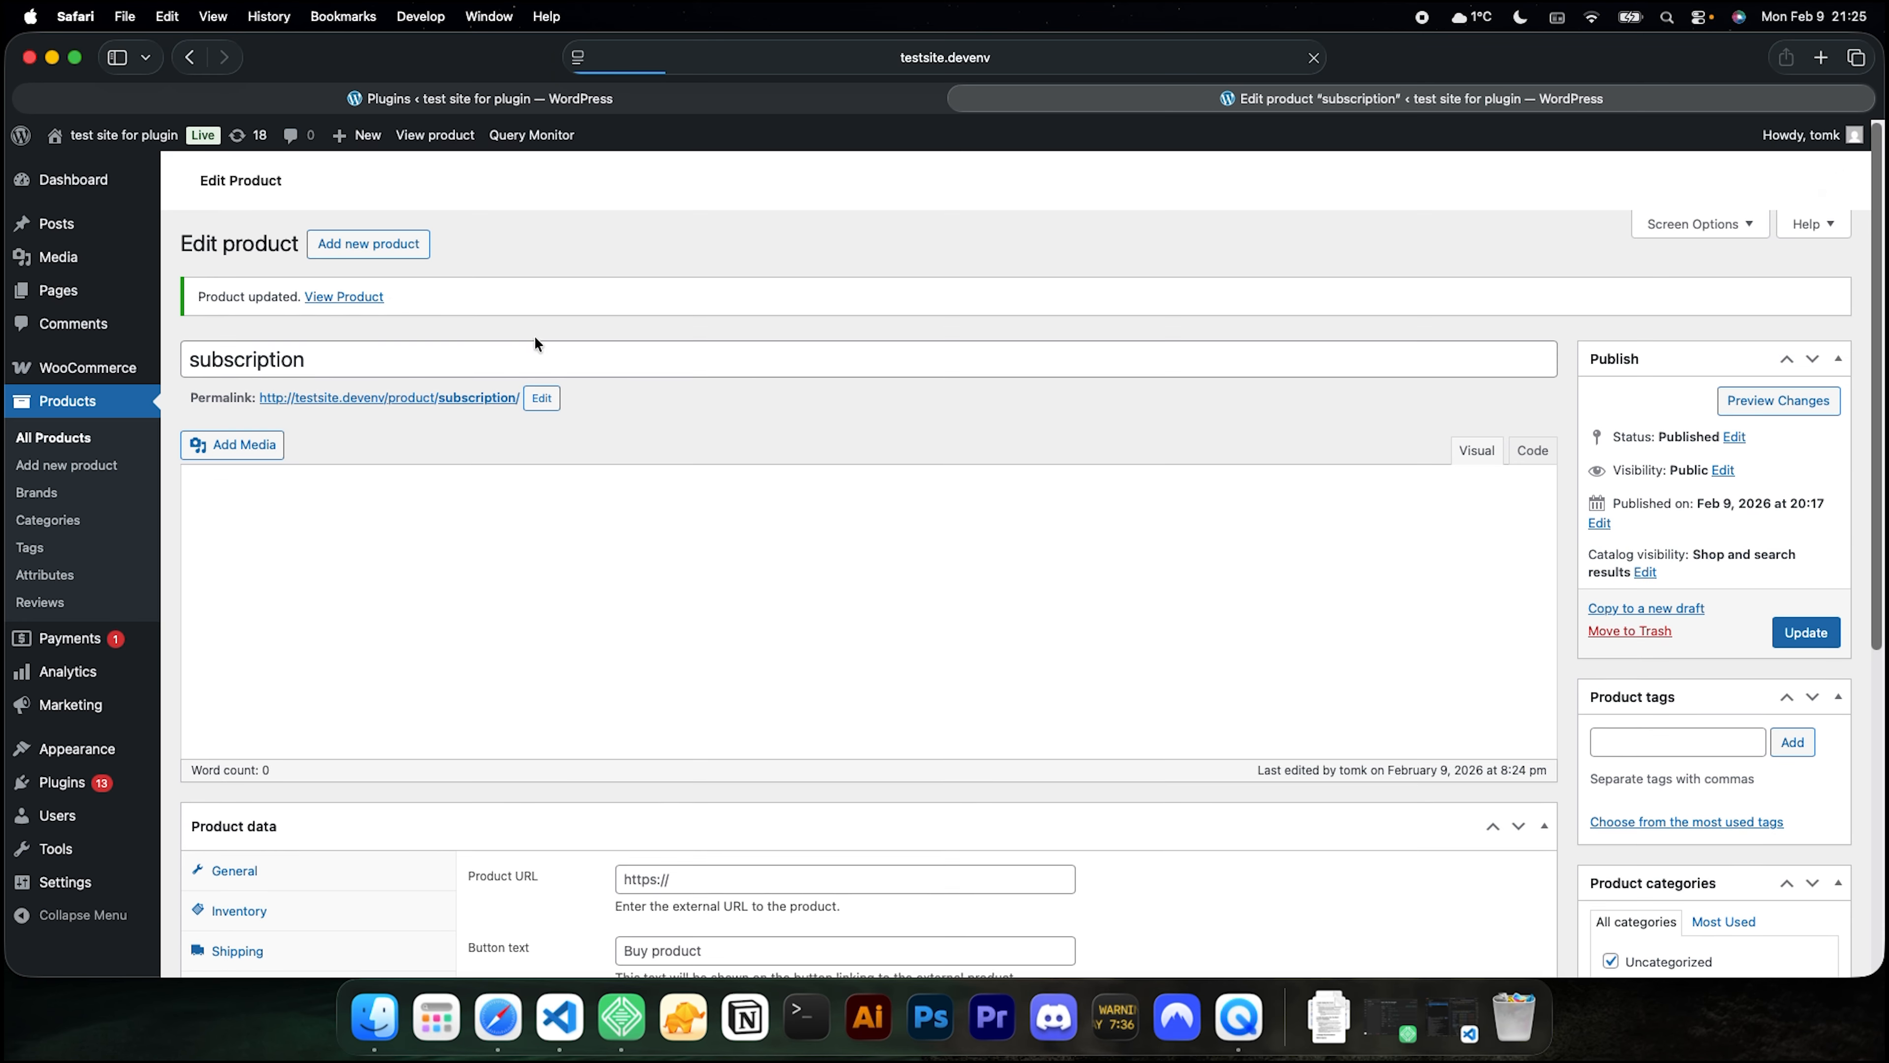
# View the updated product in the store, subscribe to one unit and proceed from the cart to checkout.
pyautogui.click(339, 367)
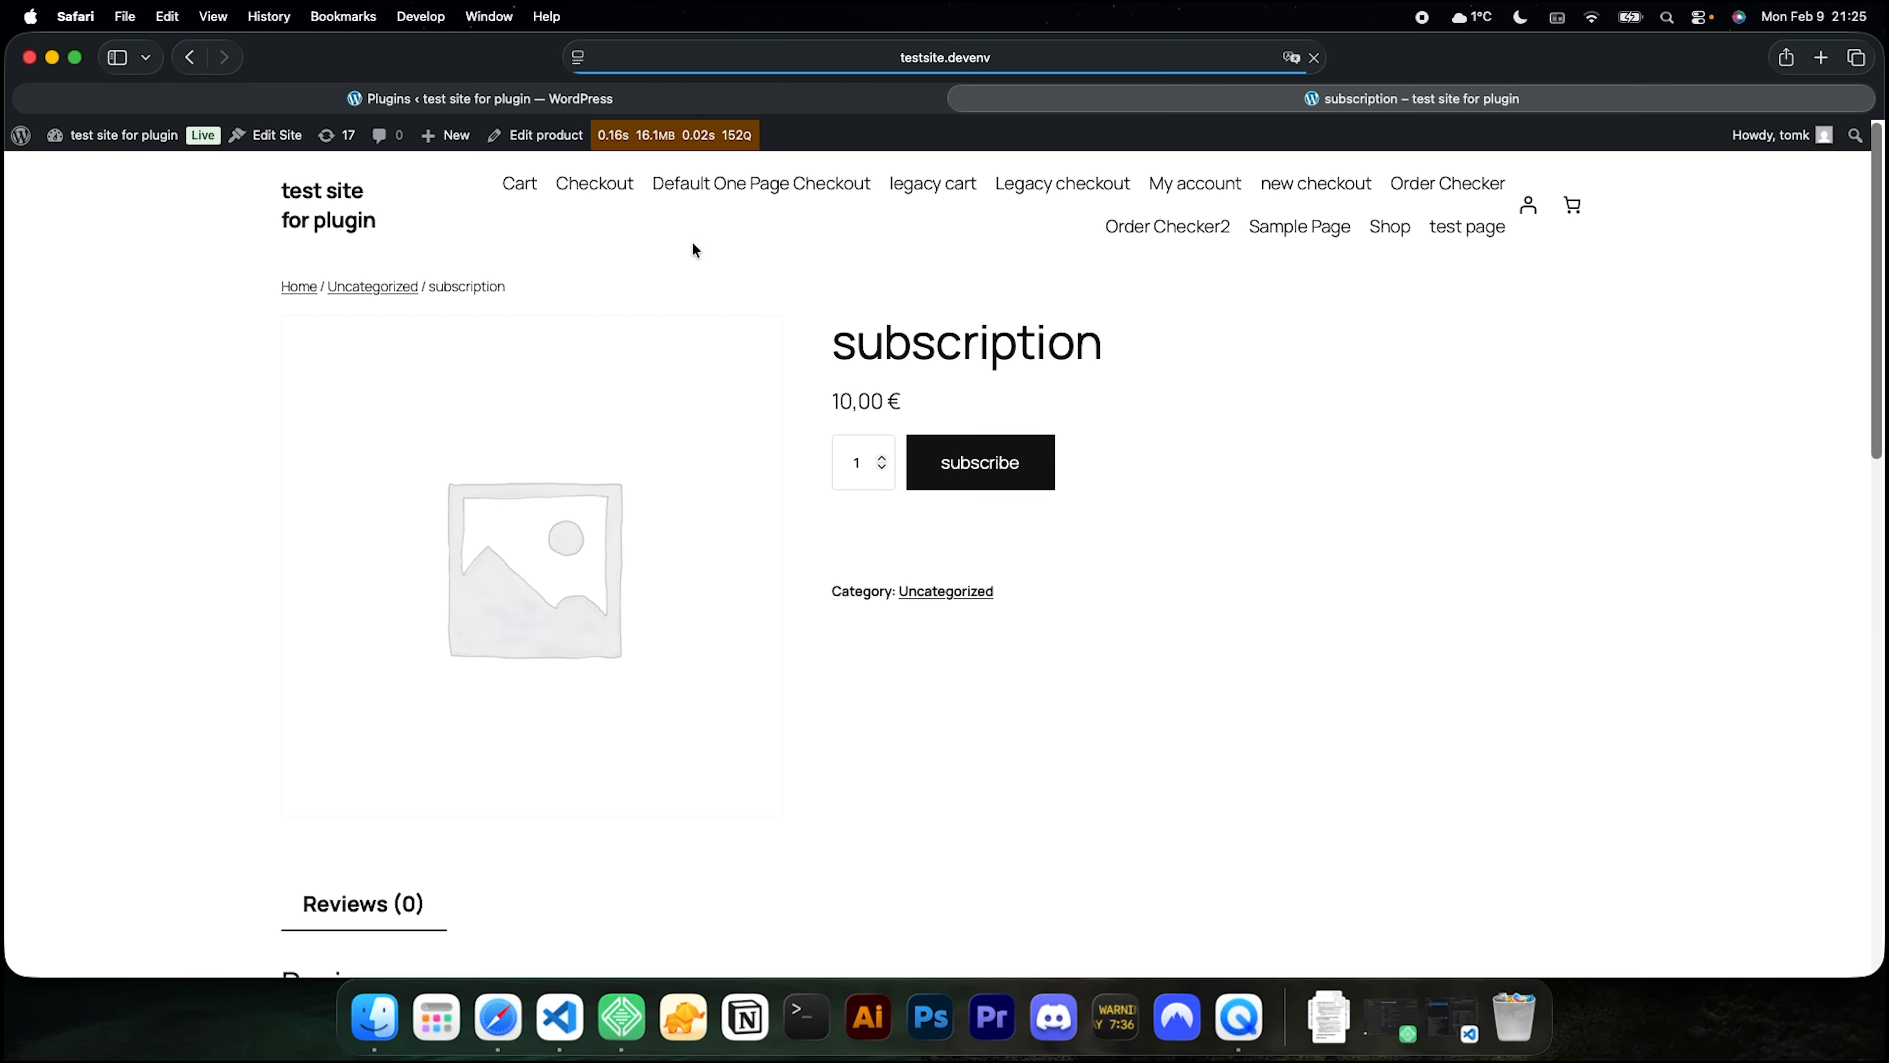
pyautogui.click(1027, 465)
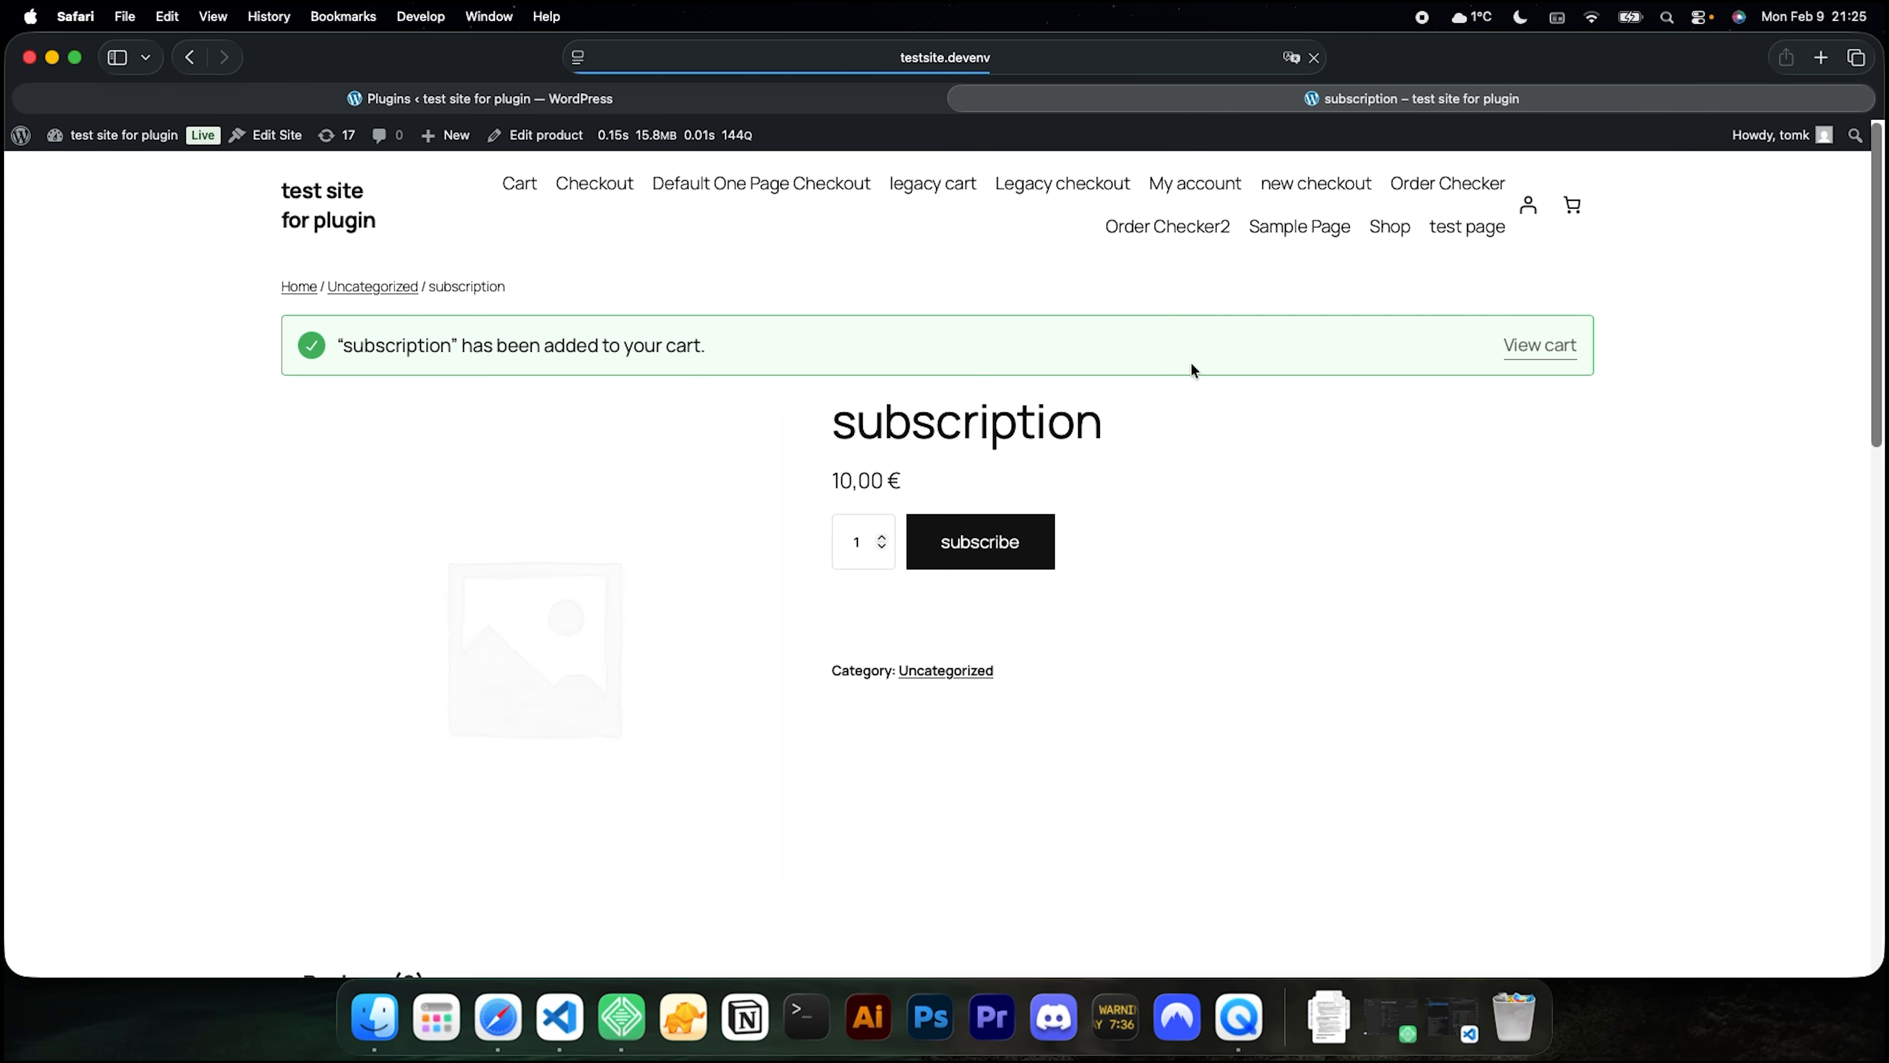
pyautogui.click(1533, 348)
pyautogui.scroll(-1, 1321, 707)
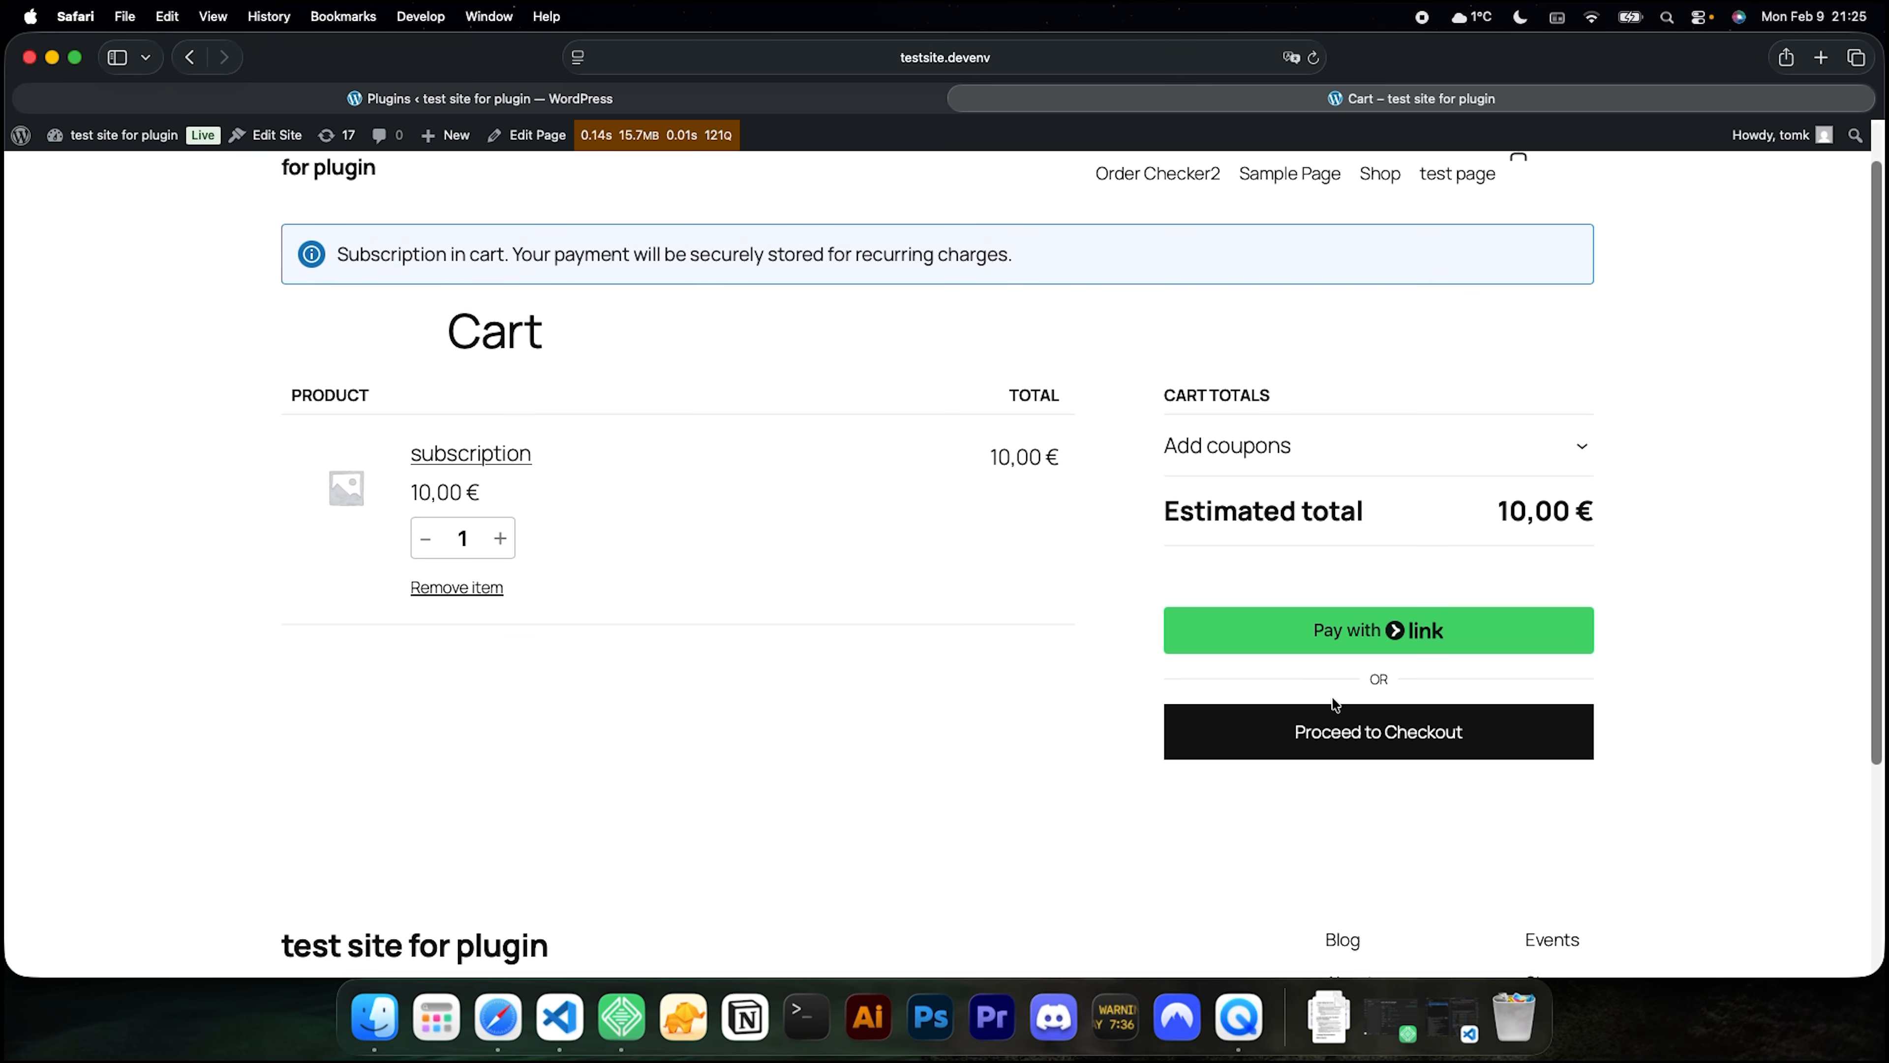
pyautogui.click(1322, 716)
# Pay for the subscription with the saved MasterCard and place the order.
pyautogui.scroll(-5, 1142, 441)
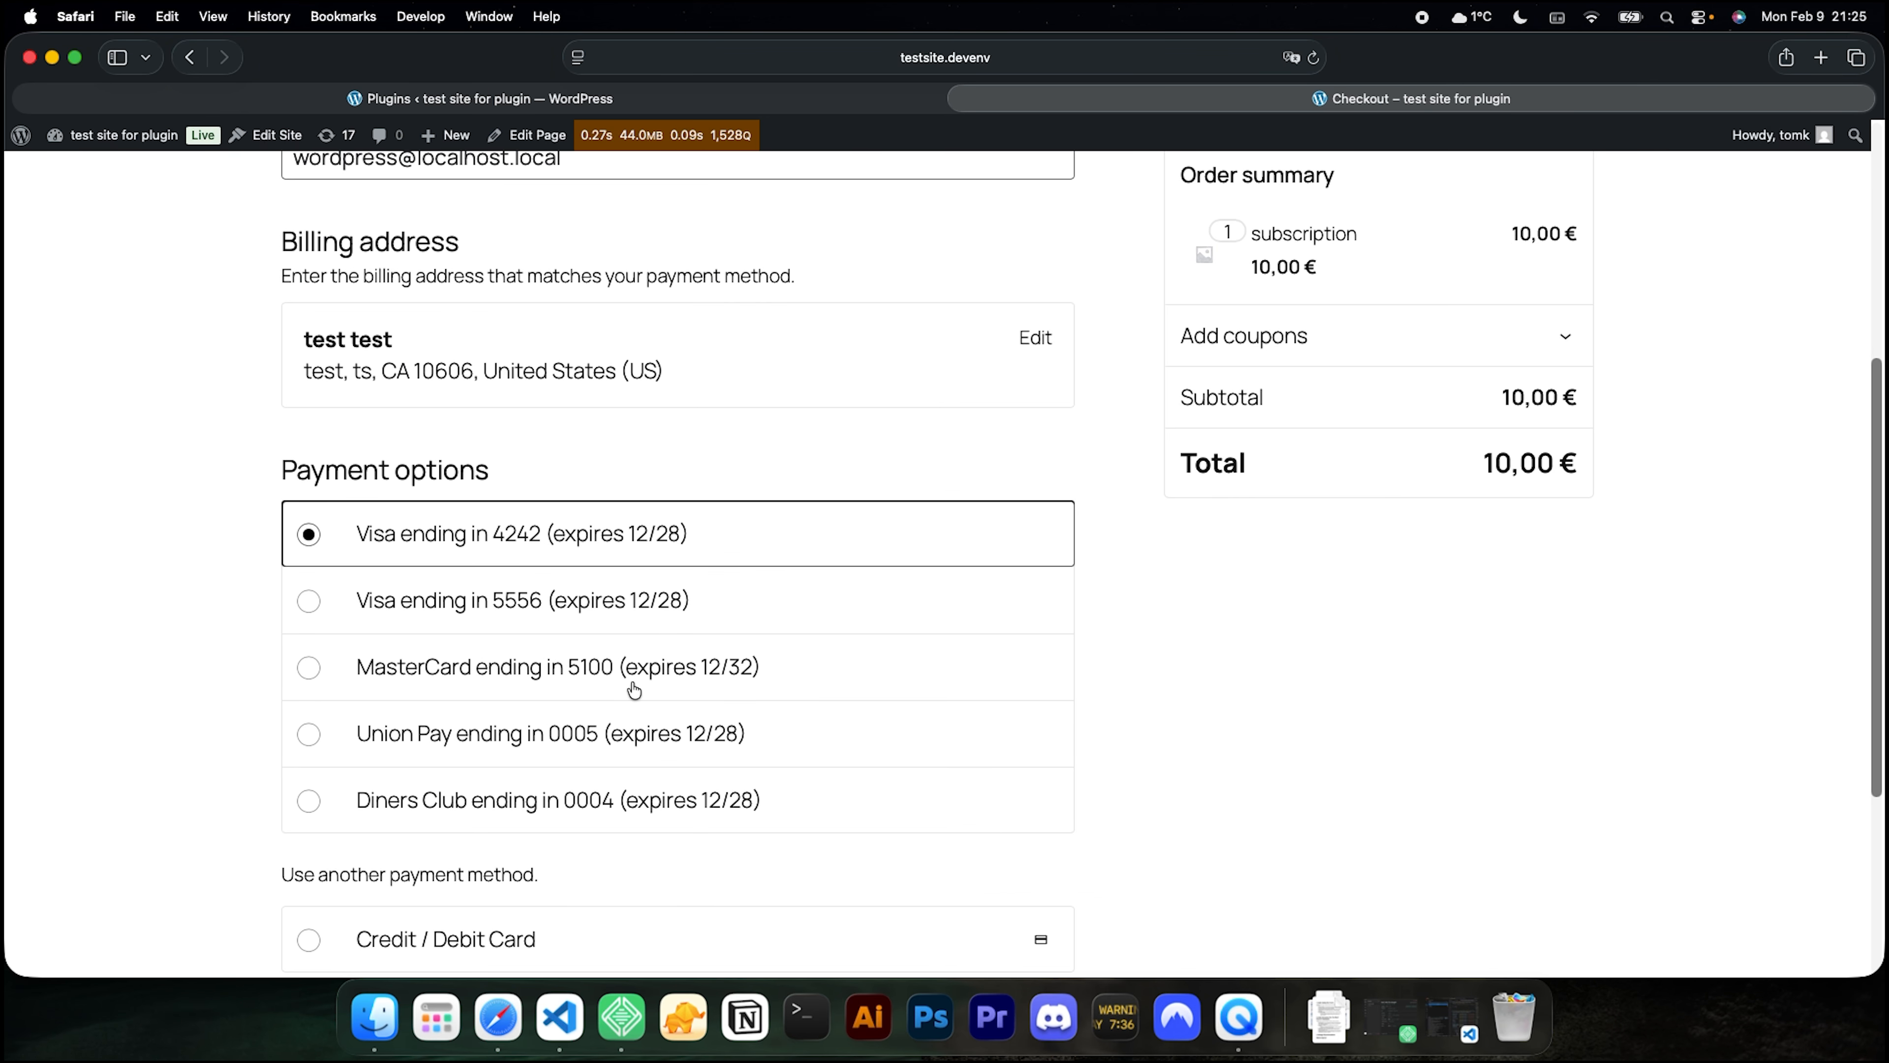
pyautogui.click(519, 681)
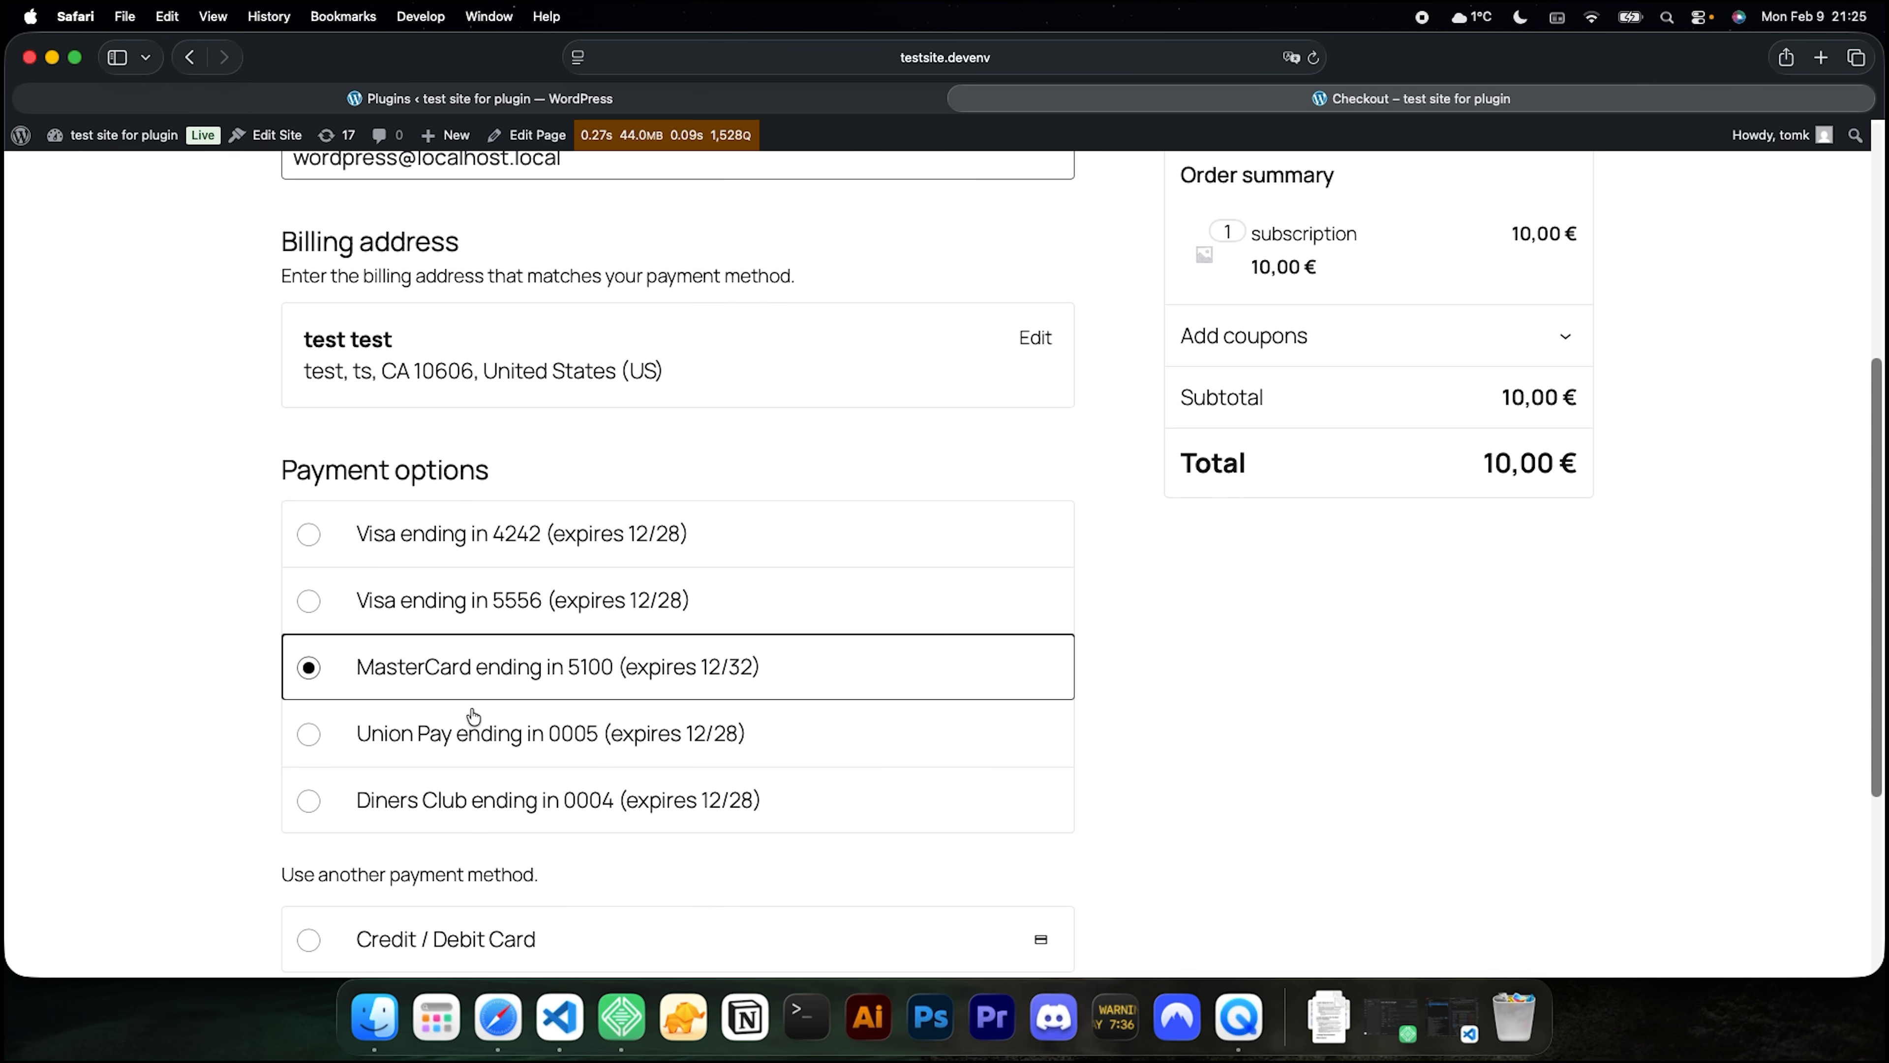
pyautogui.scroll(-4, 945, 645)
pyautogui.click(964, 927)
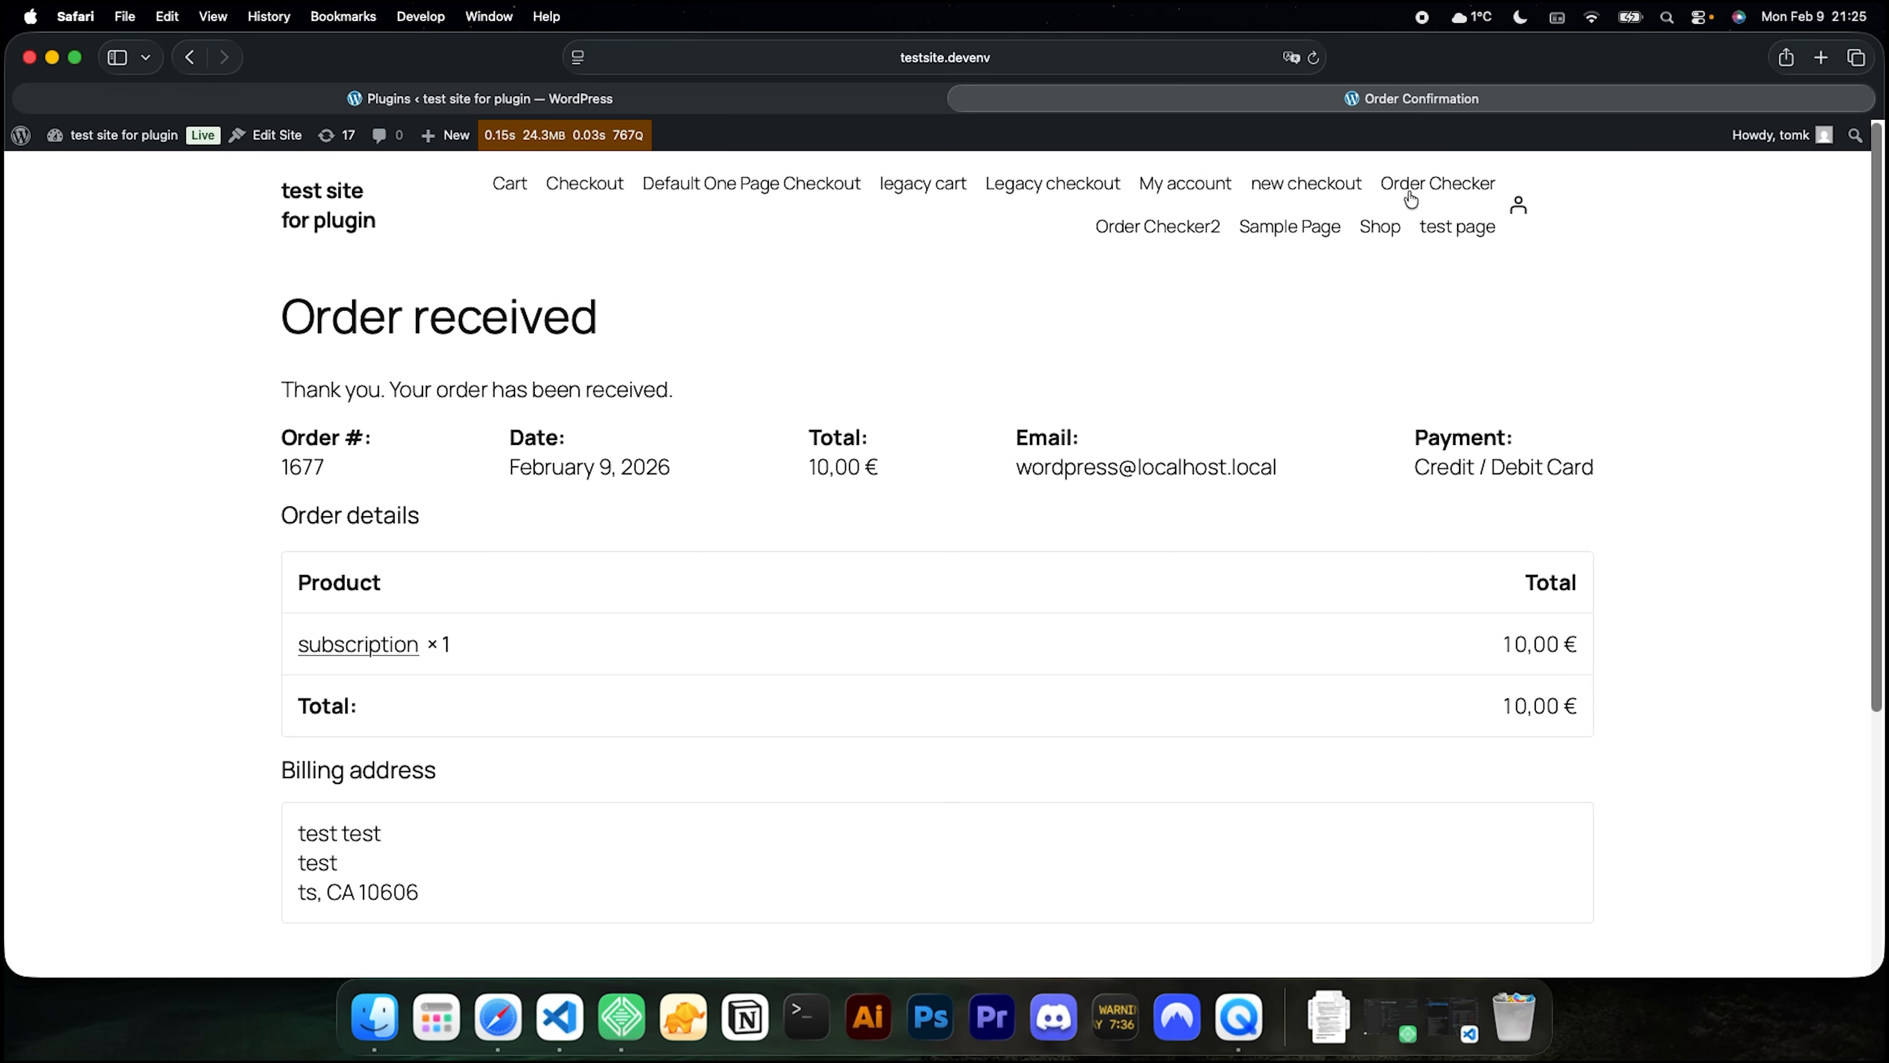
# Open the site's Scheduled Actions in a new browser tab and search the hooks for "easy".
pyautogui.click(104, 171)
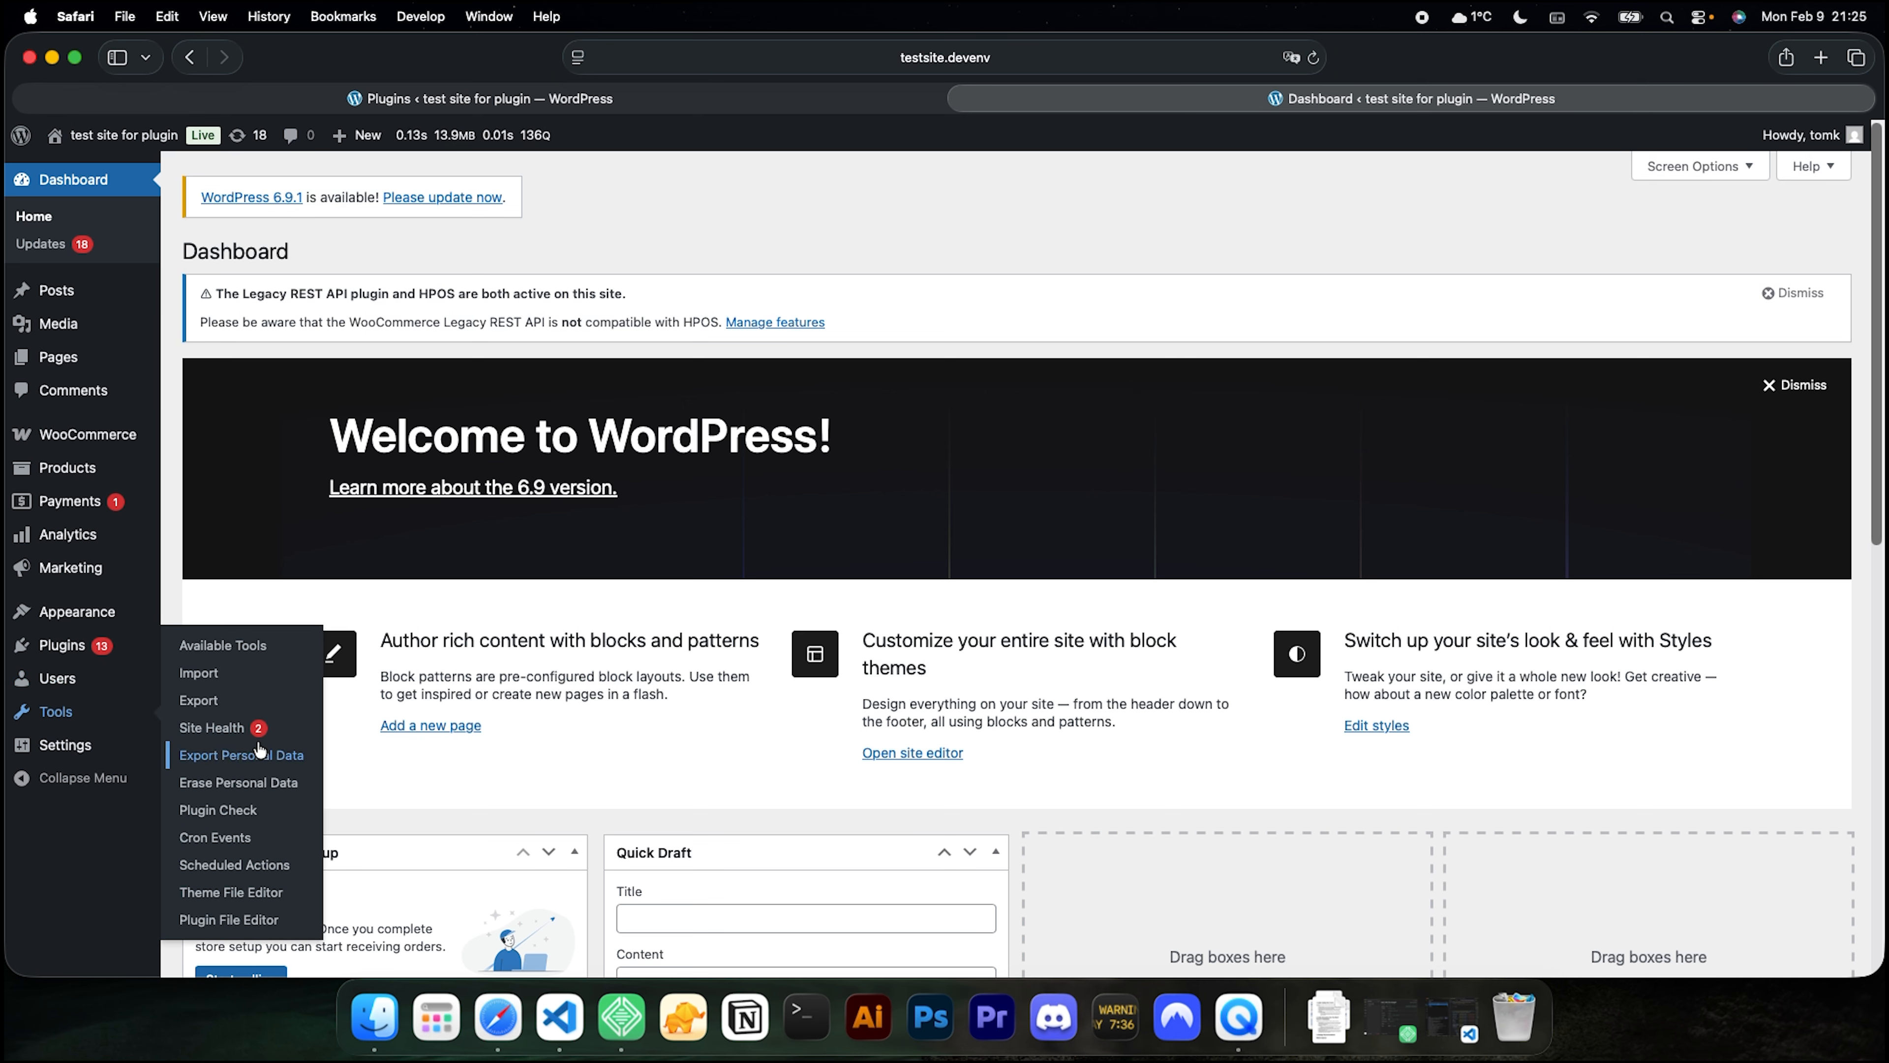
pyautogui.rightClick(260, 865)
pyautogui.click(387, 702)
pyautogui.click(1524, 98)
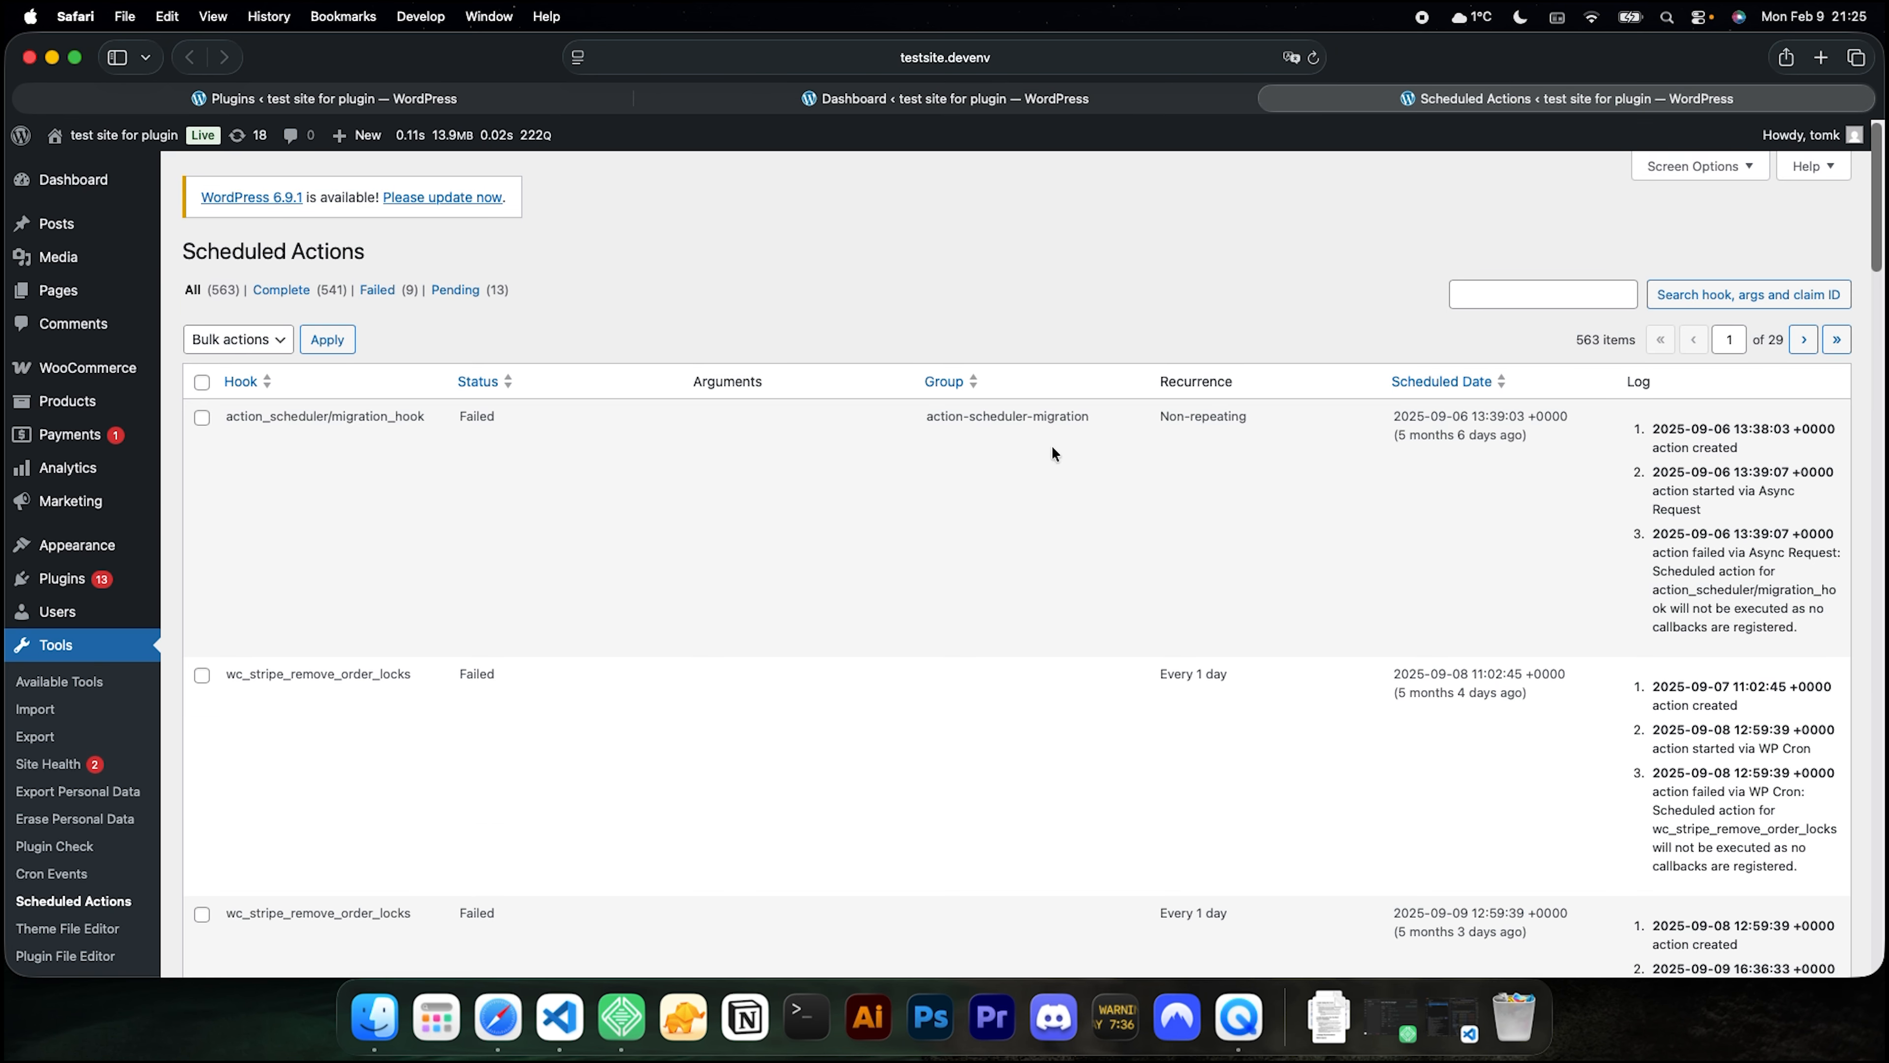
pyautogui.click(1525, 294)
pyautogui.write('easy')
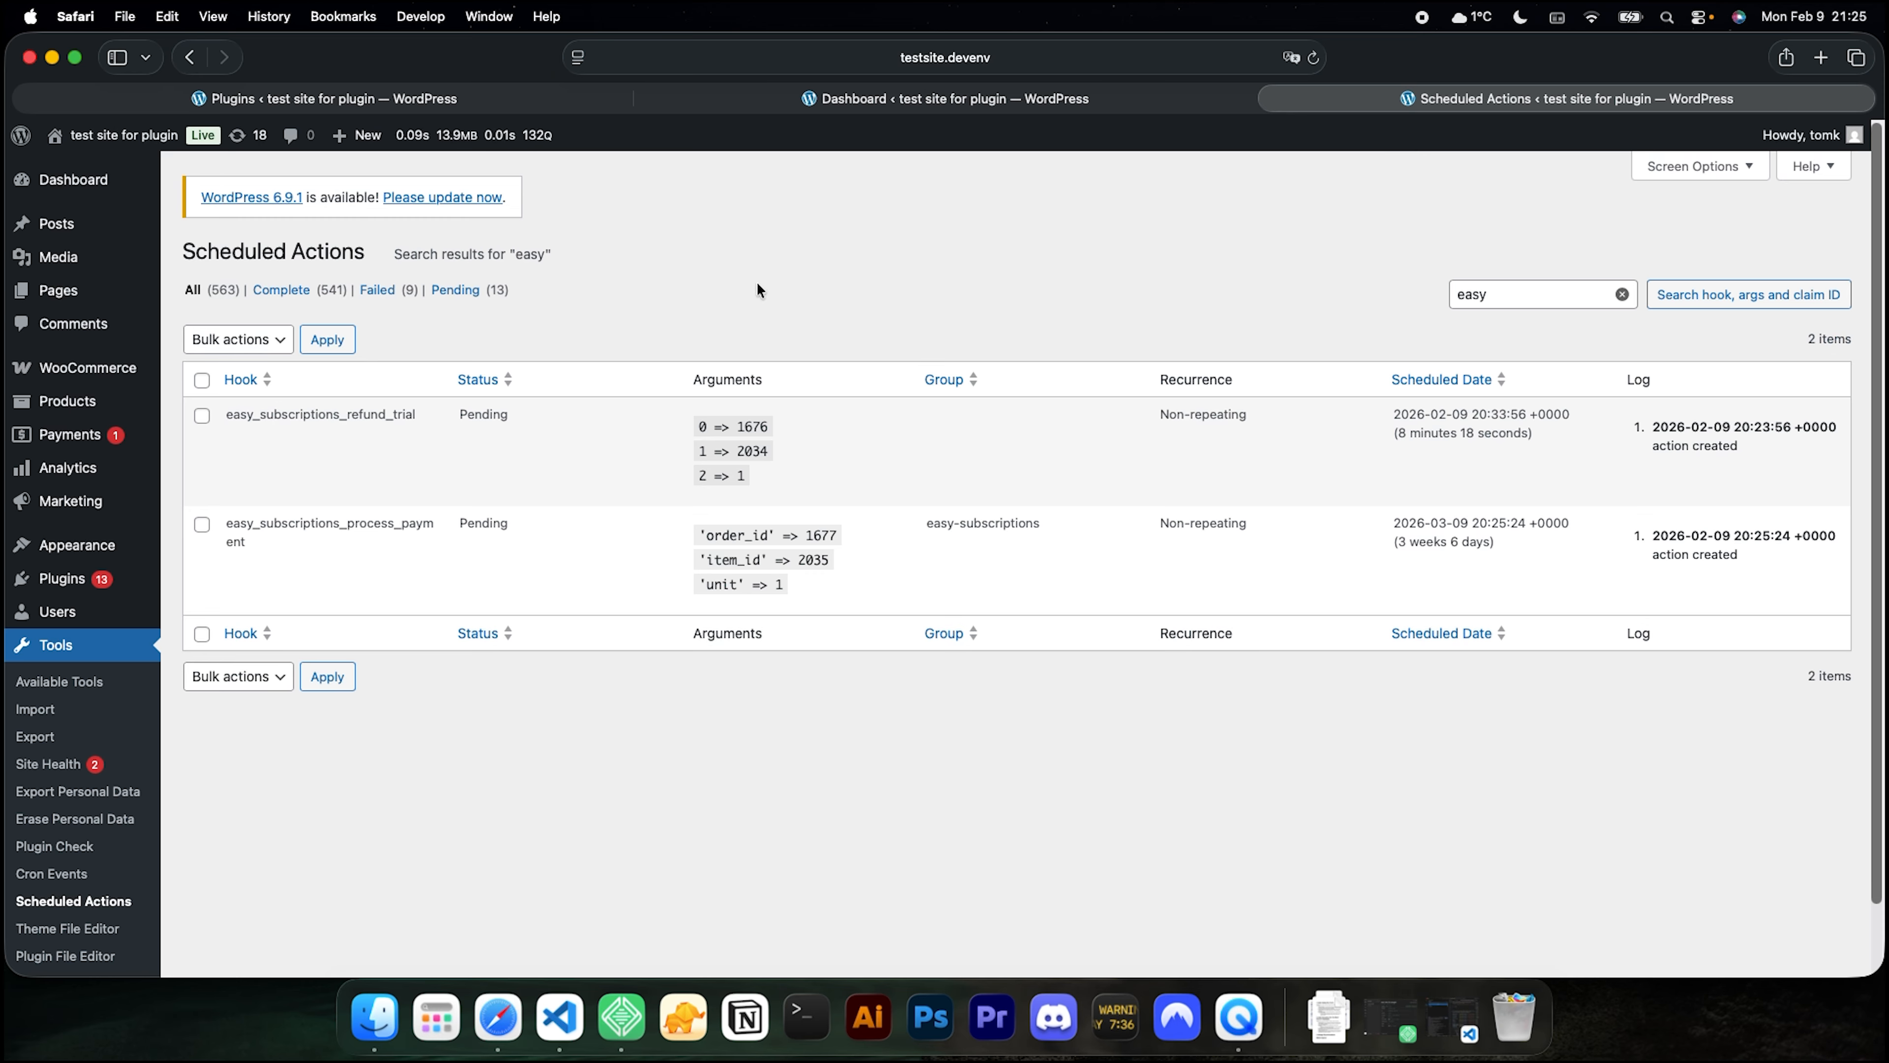
# Check the scheduled date of the pending easy_subscriptions_process_payment action and run that action immediately.
pyautogui.moveTo(459, 428)
pyautogui.moveTo(1508, 550); pyautogui.dragTo(1390, 526)
pyautogui.click(1321, 562)
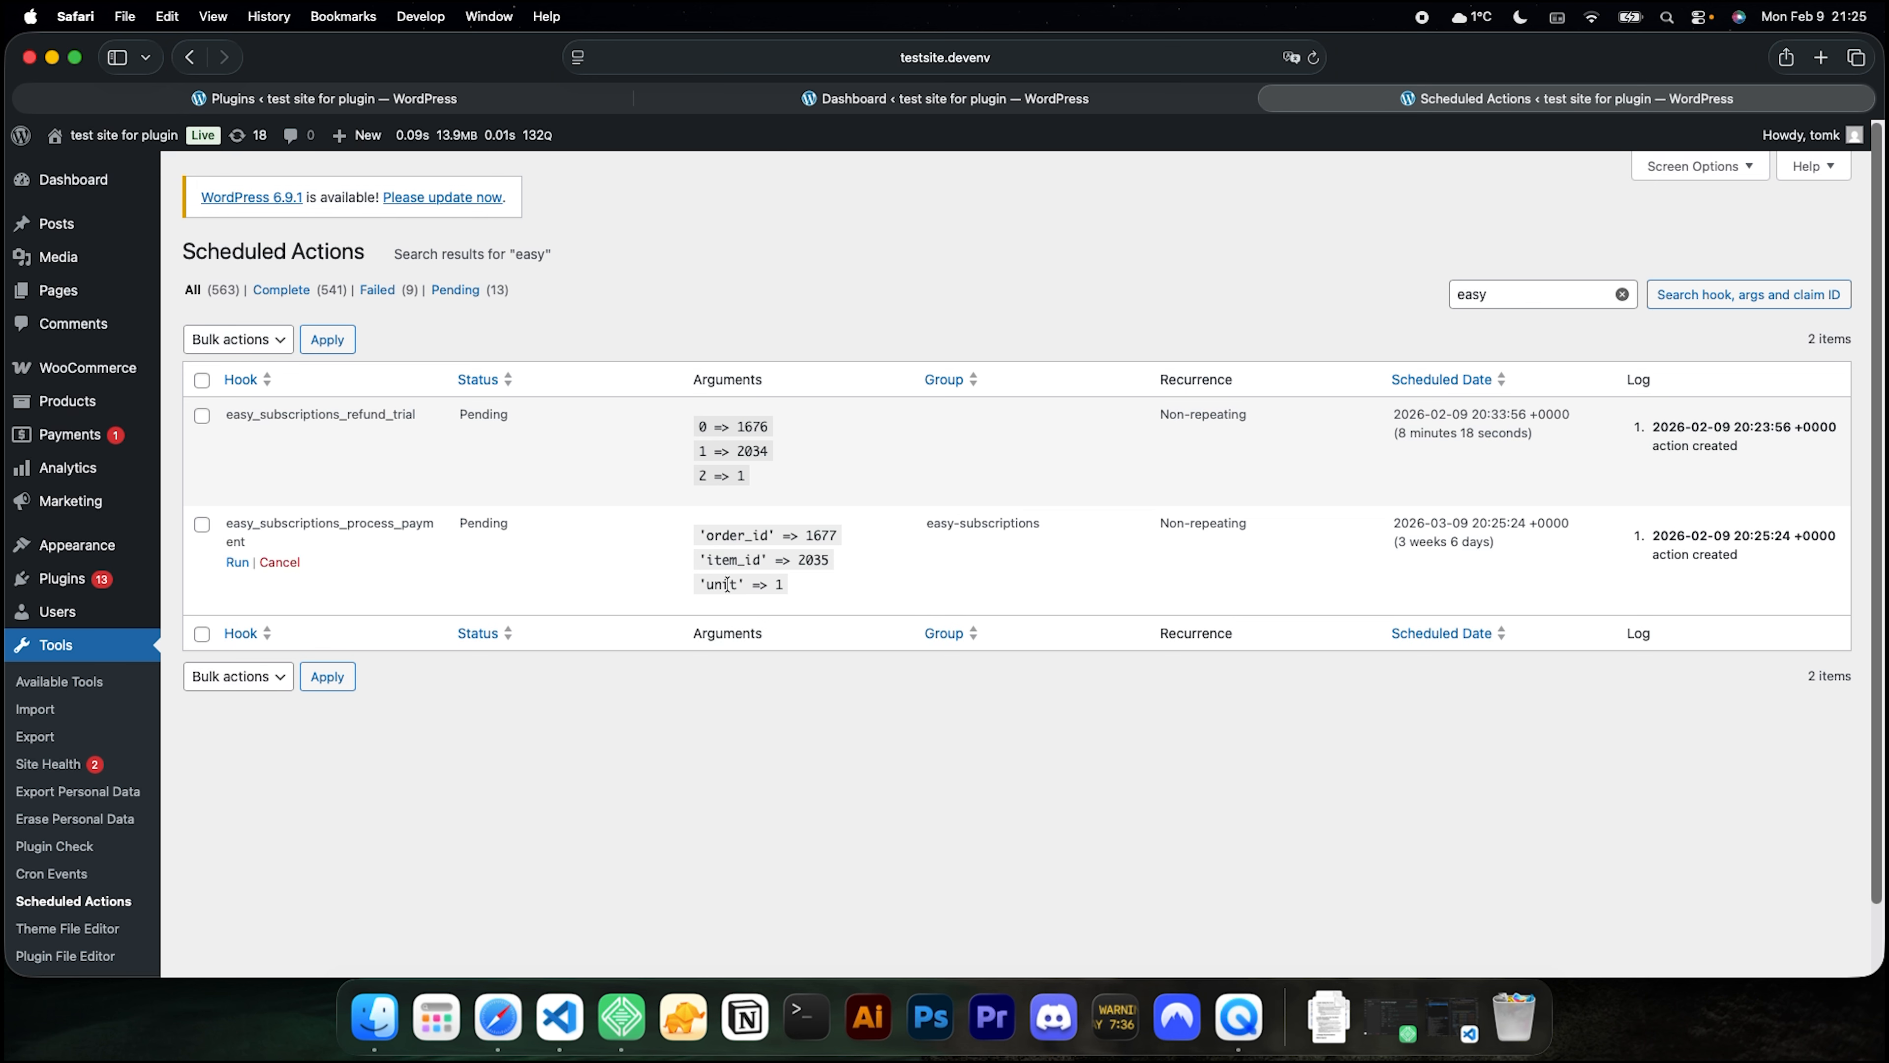
pyautogui.click(237, 563)
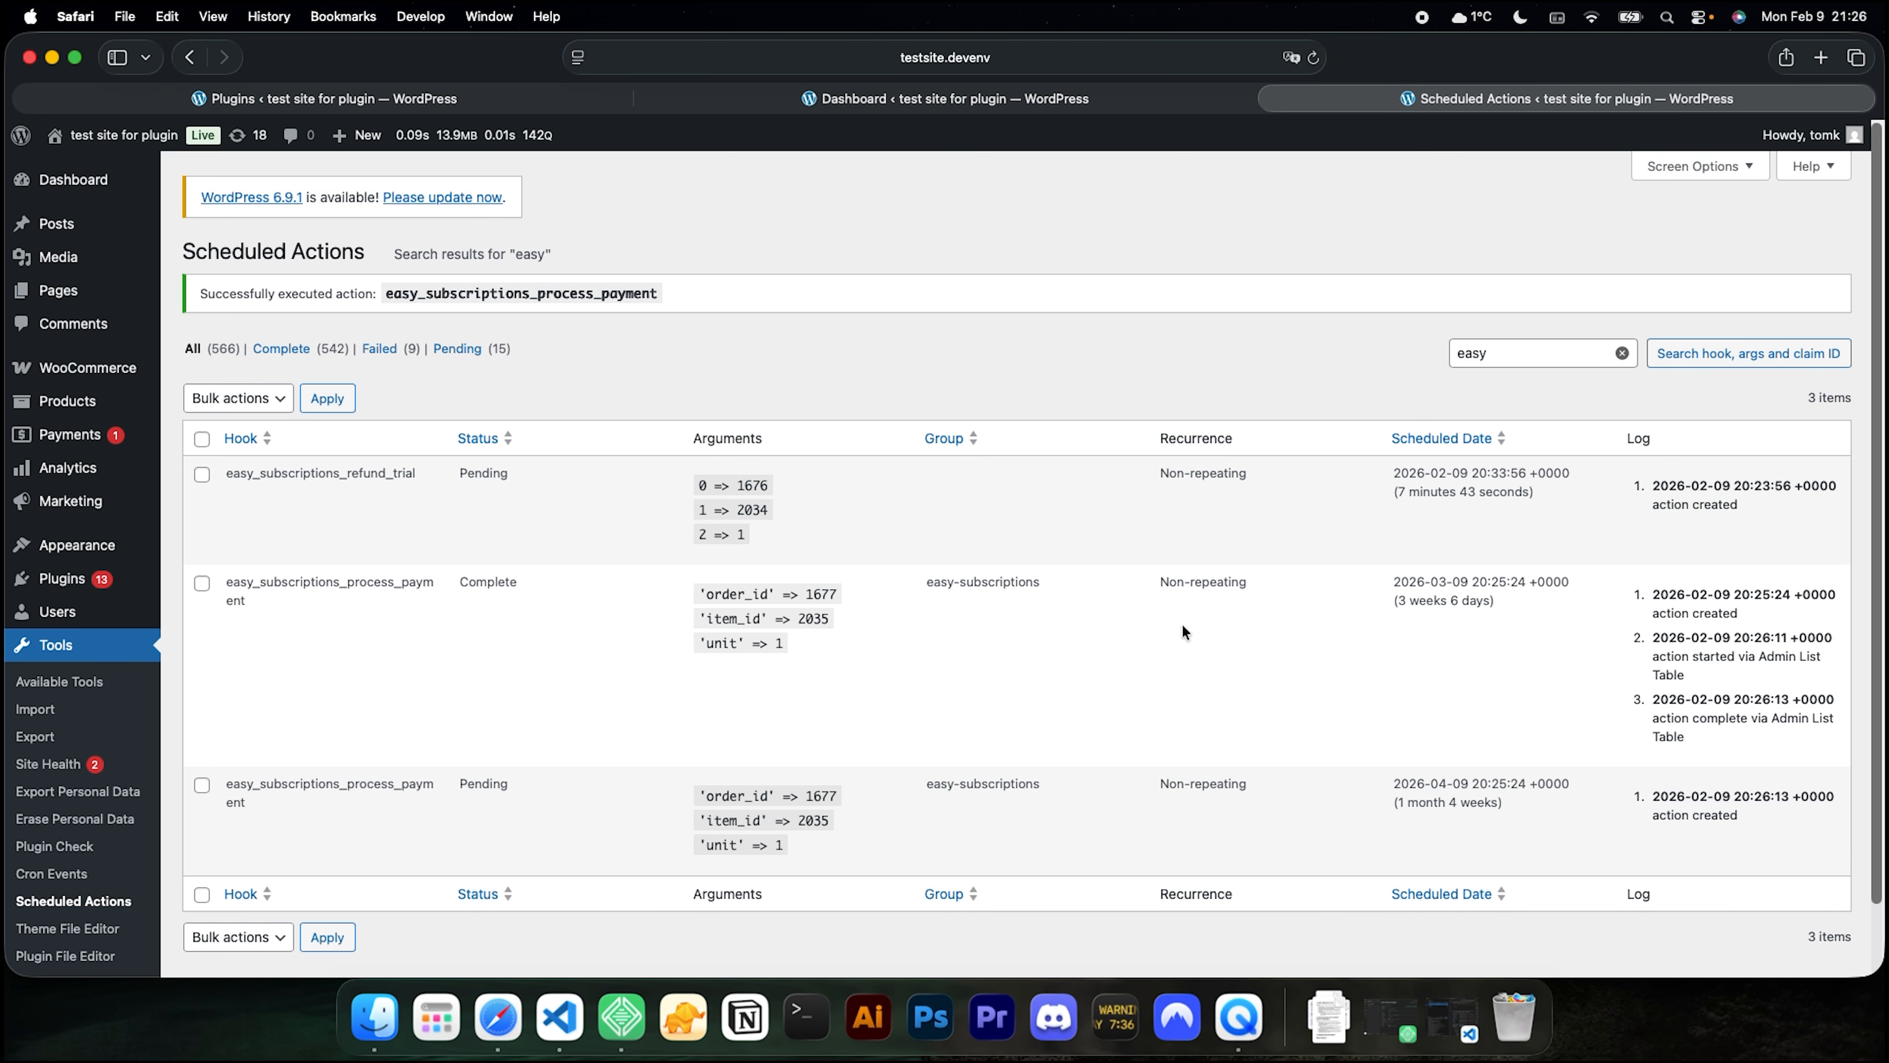
# Compare the scheduled dates of the completed and the pending easy_subscriptions_process_payment actions.
pyautogui.moveTo(1401, 822)
pyautogui.moveTo(1401, 800); pyautogui.dragTo(1502, 802)
pyautogui.click(1440, 607)
pyautogui.moveTo(1415, 601); pyautogui.dragTo(1522, 603)
pyautogui.click(1522, 602)
pyautogui.moveTo(1429, 583); pyautogui.dragTo(1456, 582)
pyautogui.click(1466, 620)
pyautogui.moveTo(1392, 782); pyautogui.dragTo(1569, 783)
pyautogui.click(1499, 783)
pyautogui.moveTo(1431, 785); pyautogui.dragTo(1469, 786)
pyautogui.click(1466, 785)
# Open the WooCommerce orders list and open the original subscription order, second in the list, in a new tab.
pyautogui.moveTo(82, 368)
pyautogui.click(233, 399)
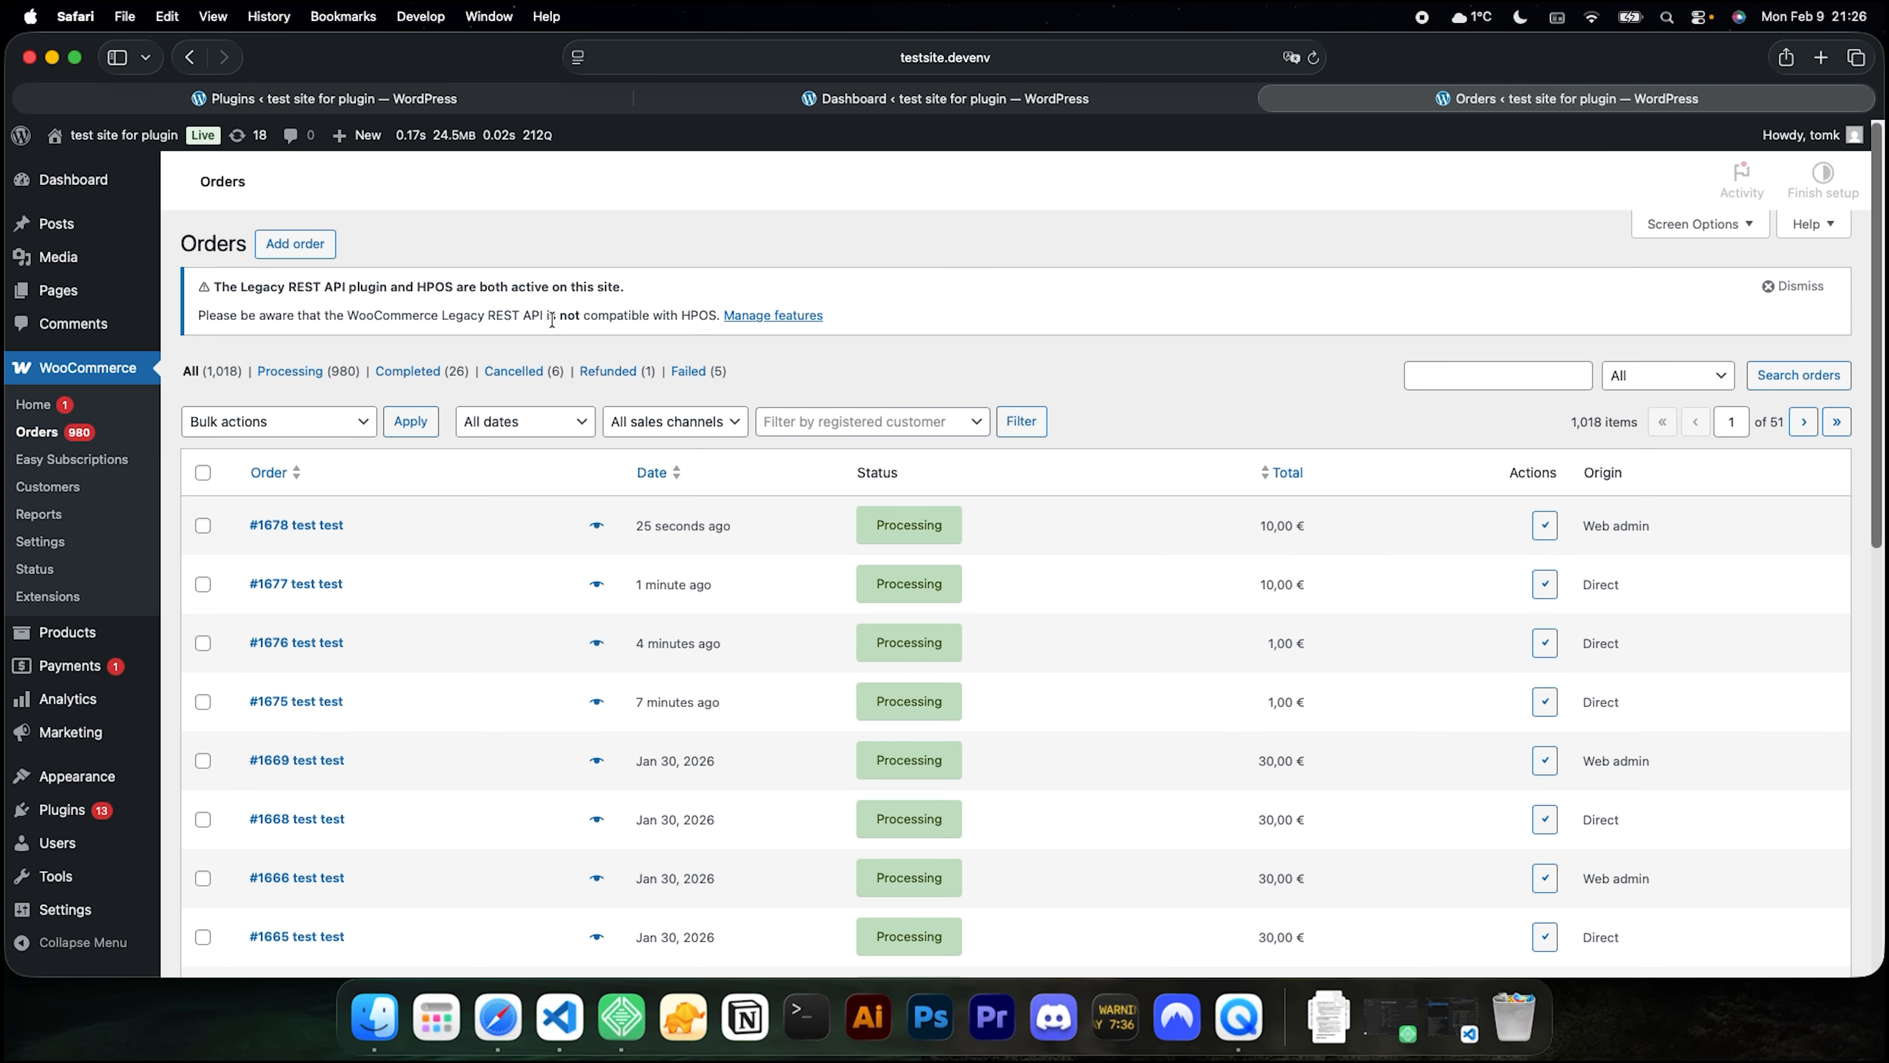
pyautogui.rightClick(318, 588)
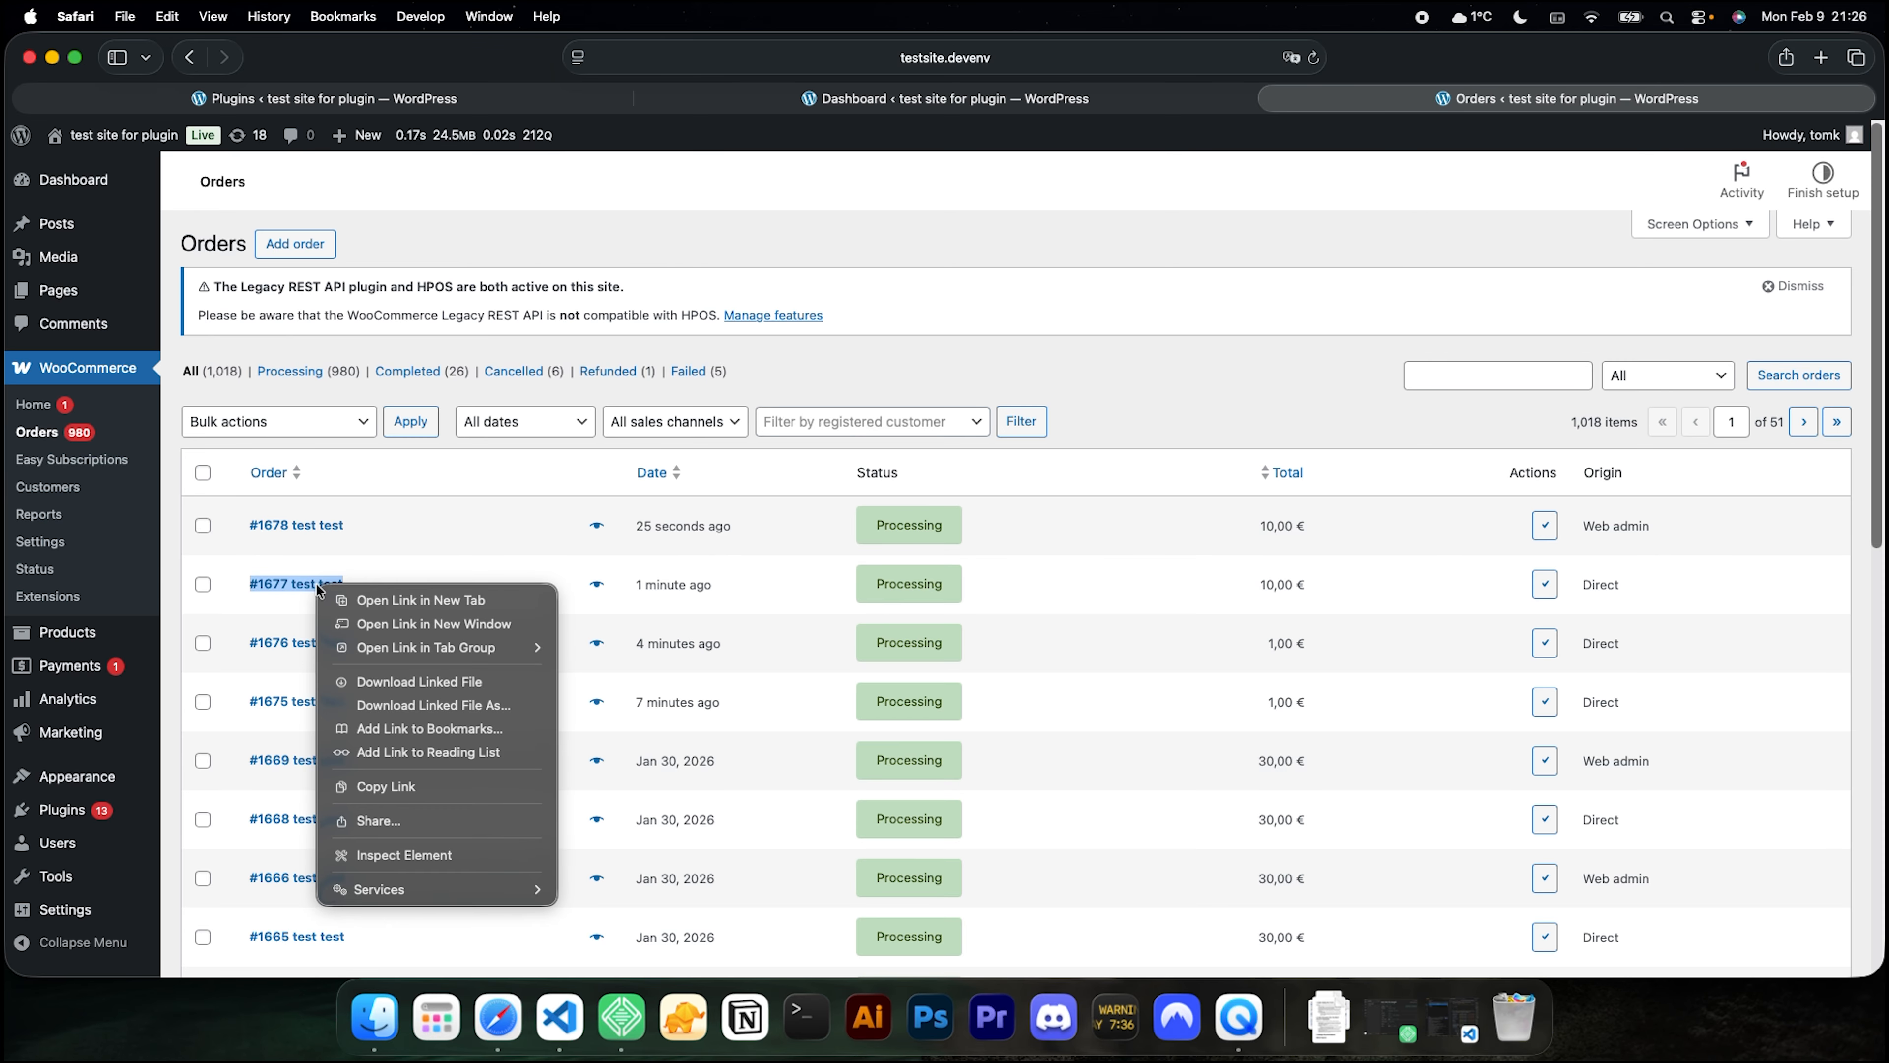
pyautogui.click(381, 595)
pyautogui.click(1568, 101)
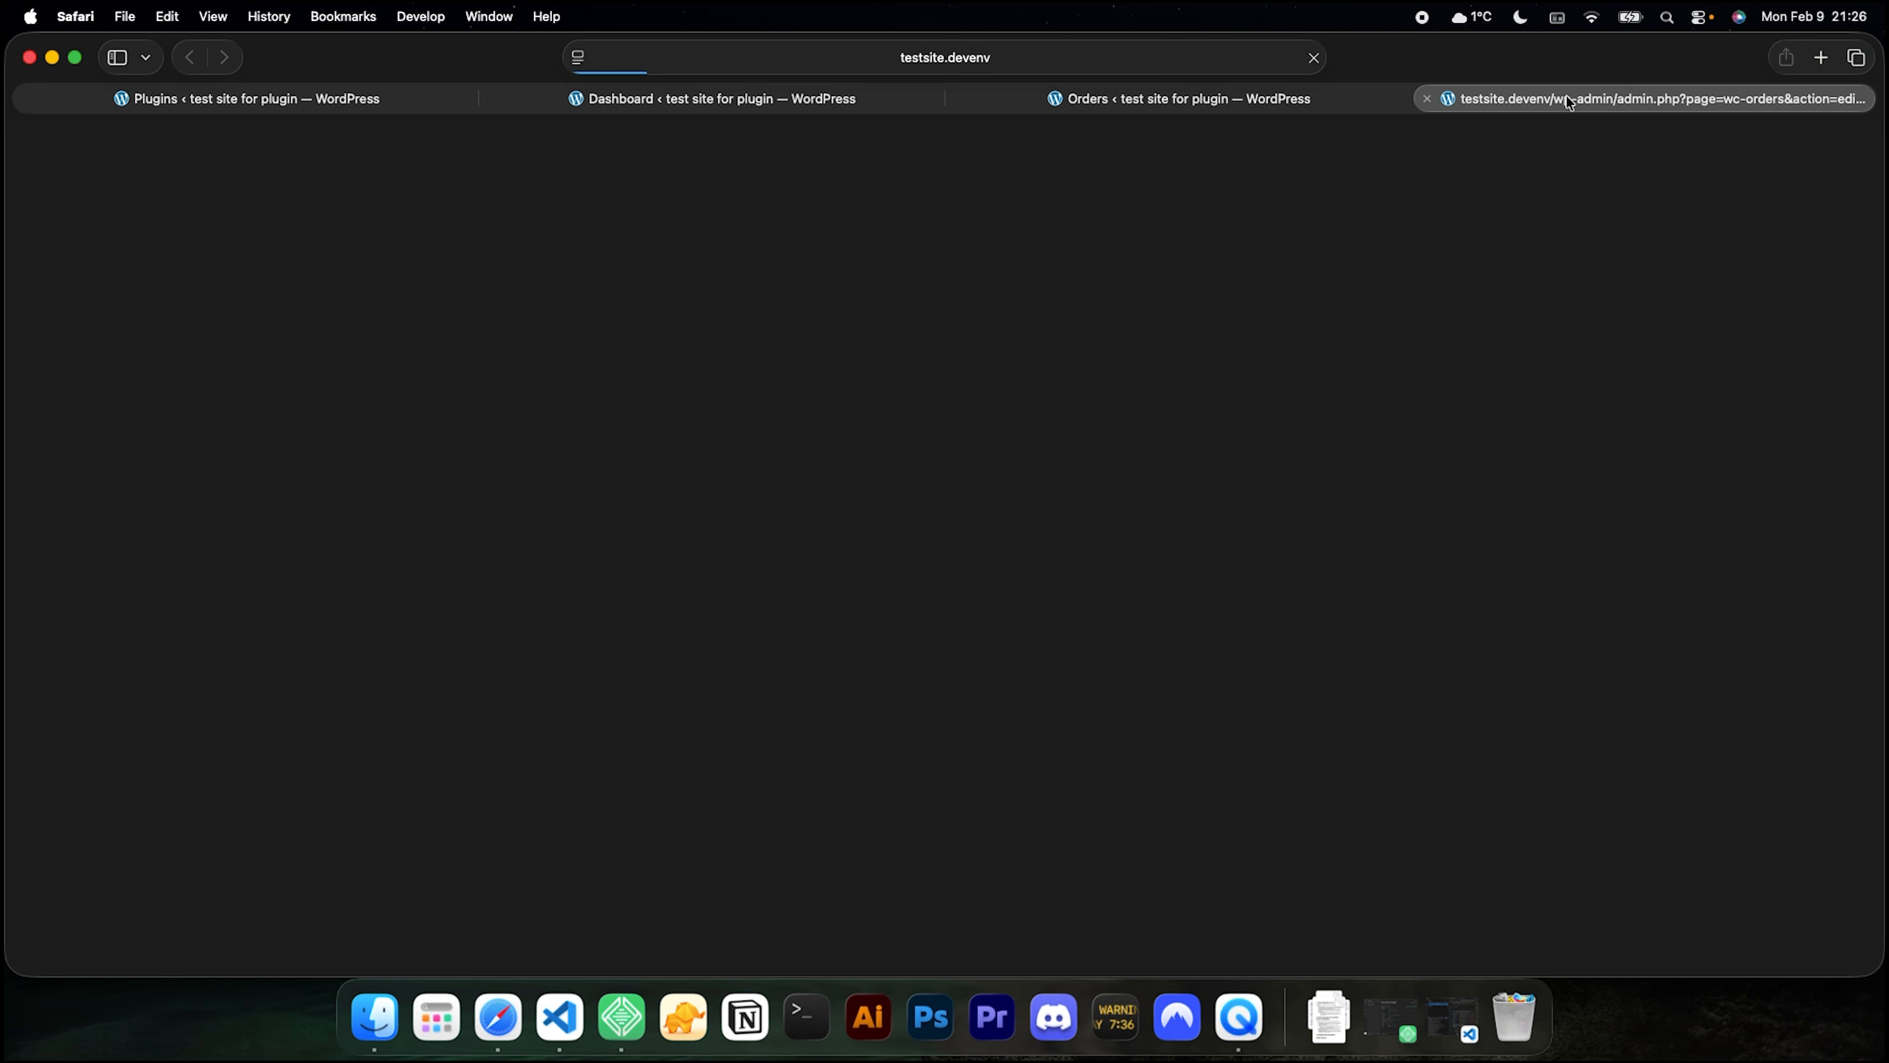
# Examine the order's subscription item details and the Easy Subscriptions renewal entry in the order notes.
pyautogui.scroll(-1, 626, 622)
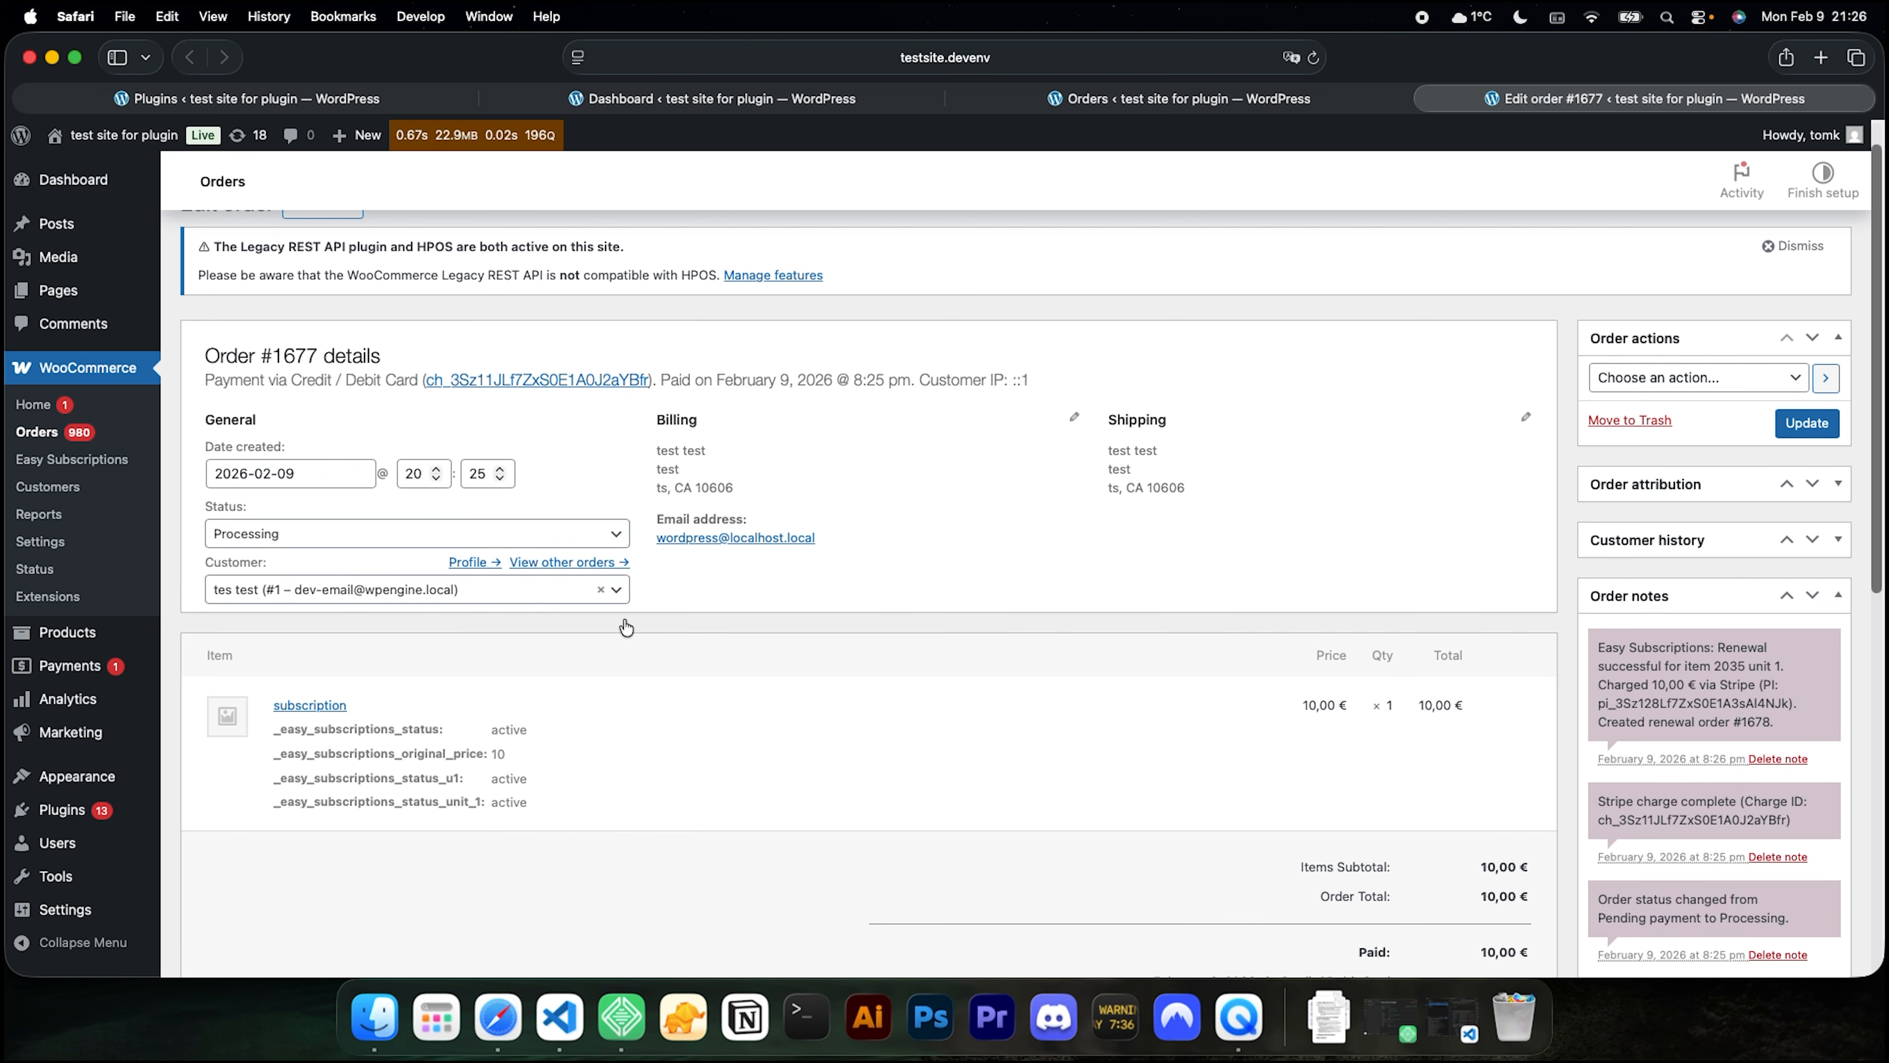
pyautogui.scroll(-3, 627, 627)
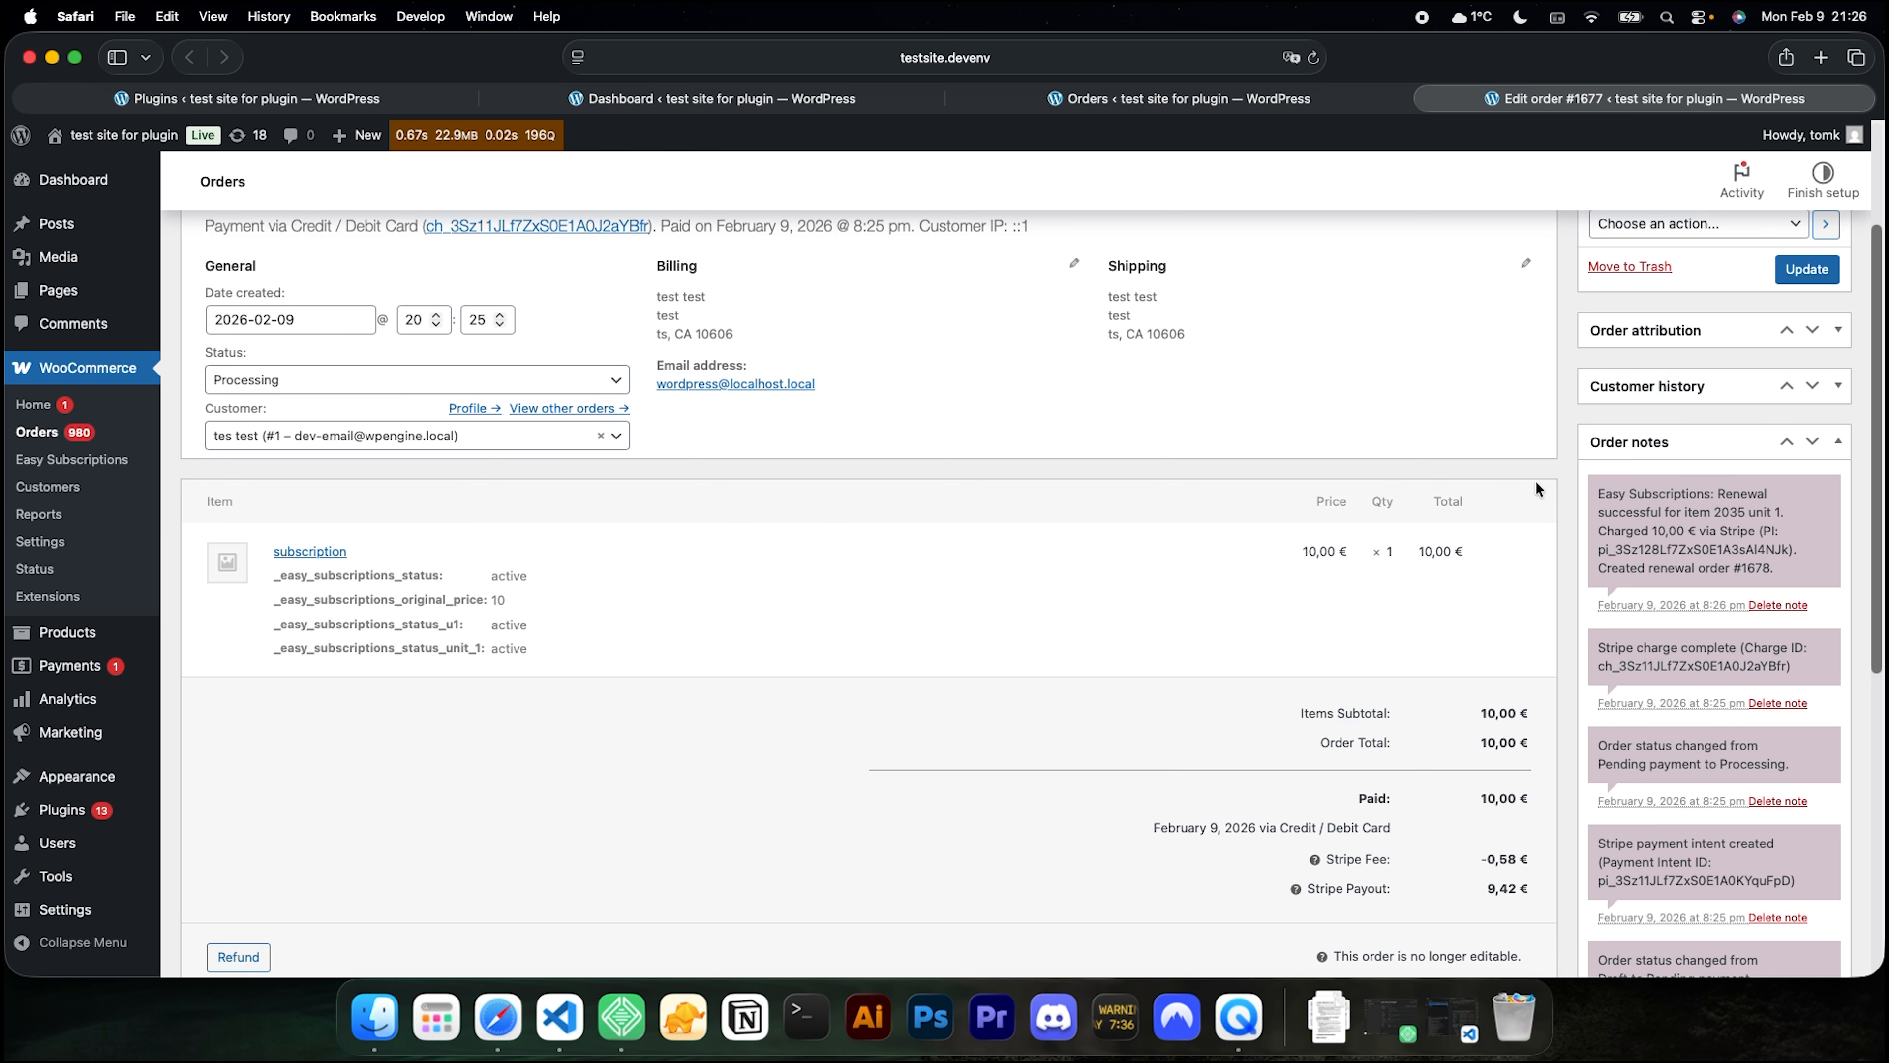
pyautogui.moveTo(1715, 493); pyautogui.dragTo(1782, 510)
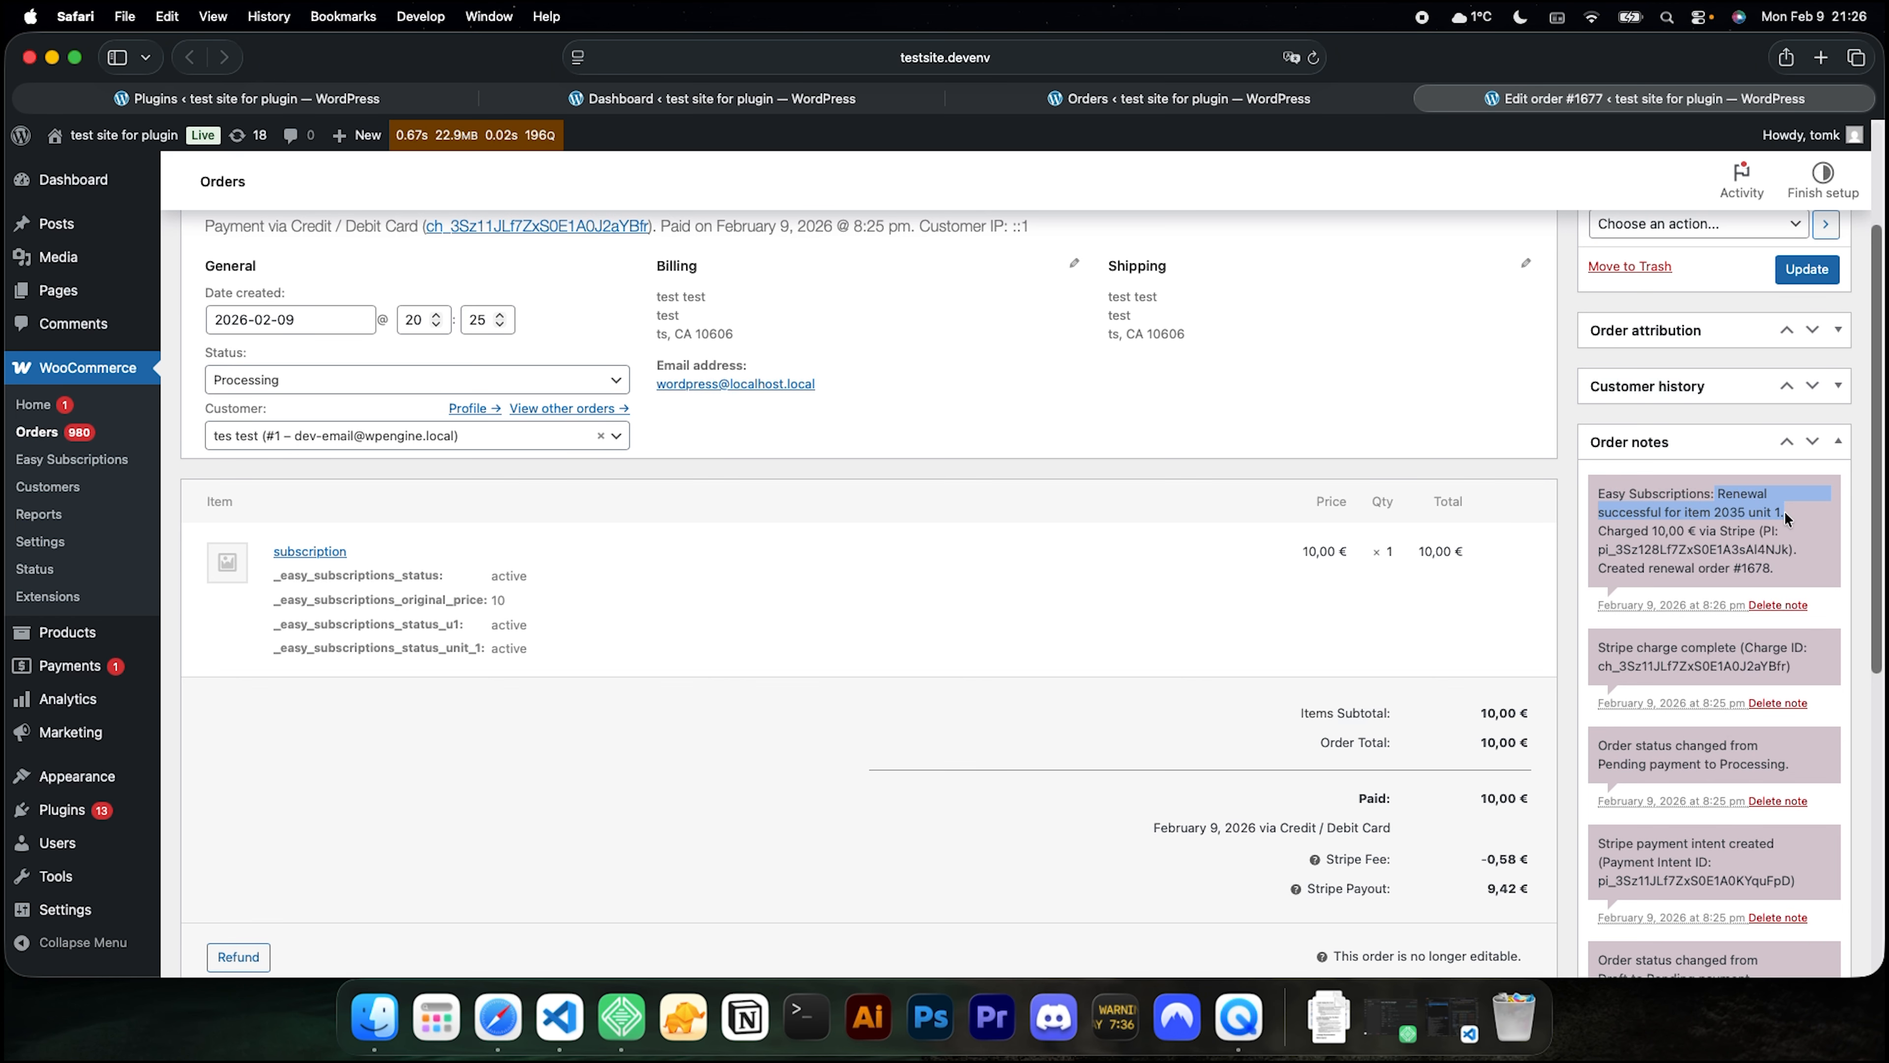
pyautogui.click(1787, 521)
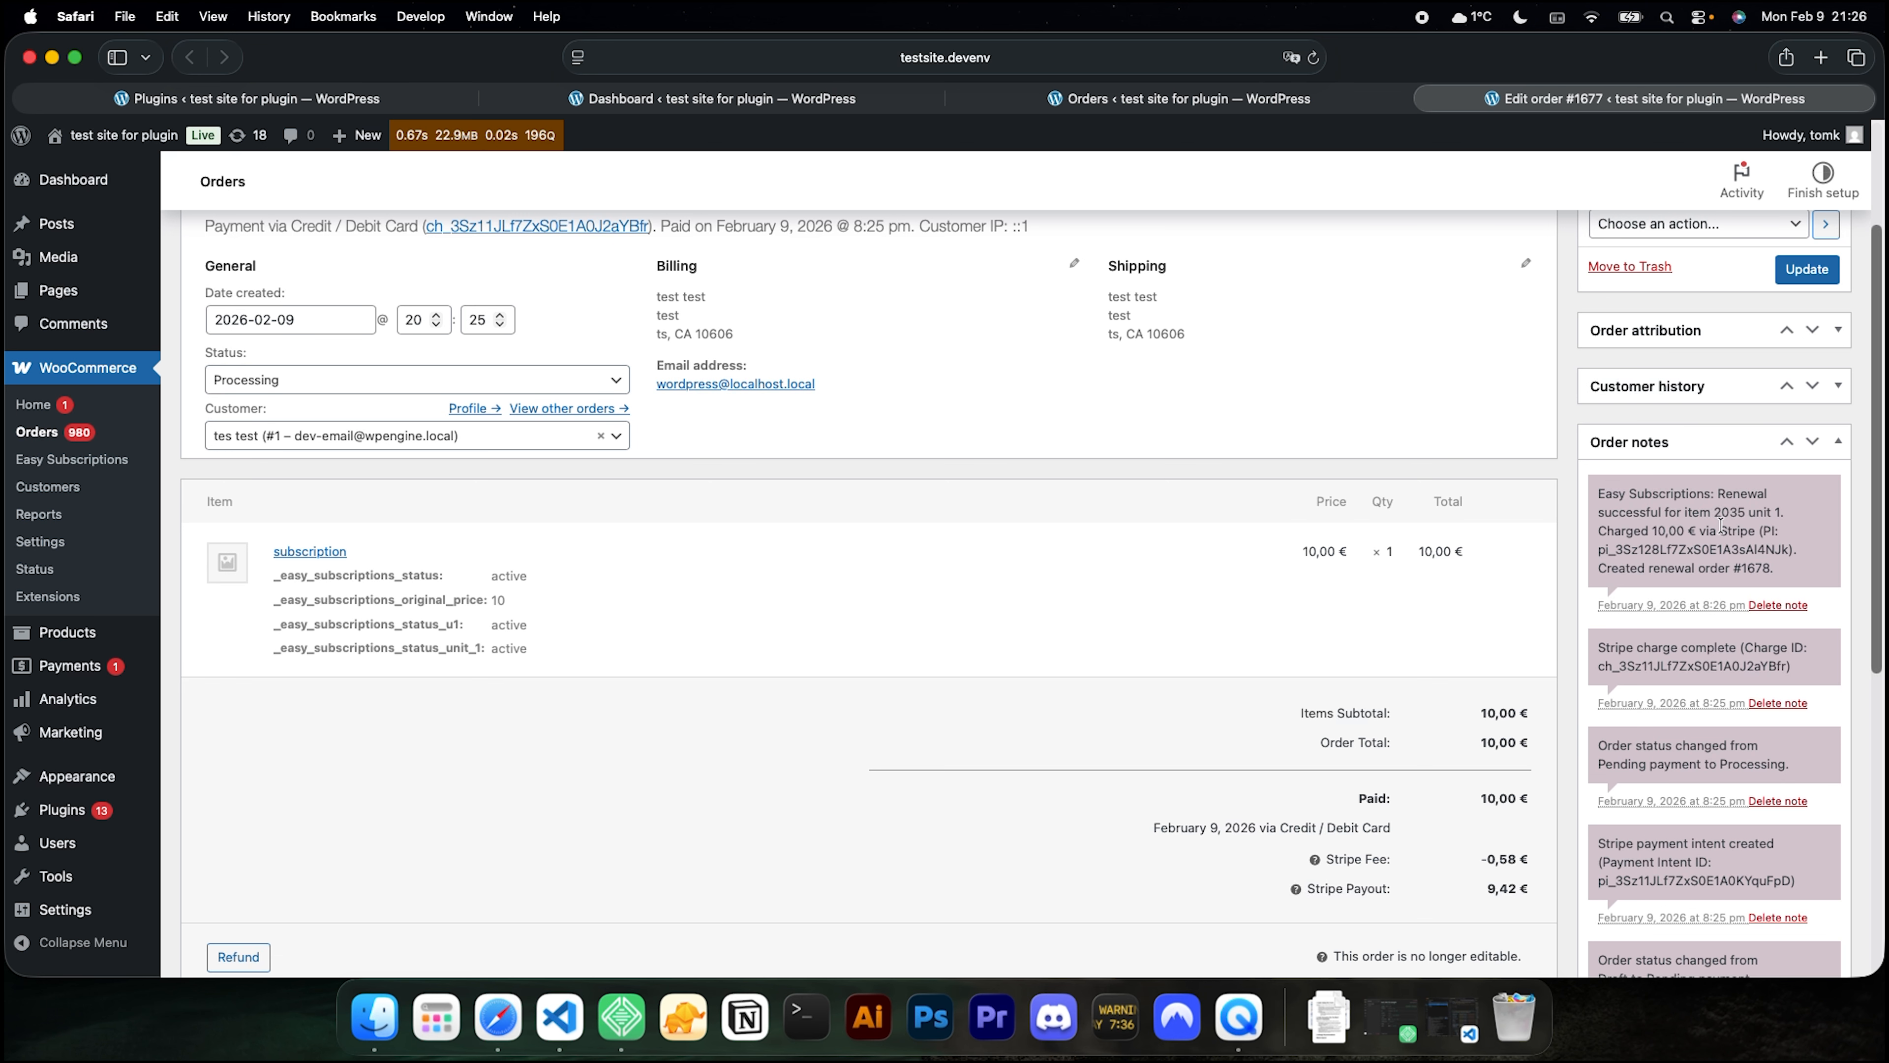
# Return to the orders list, open the renewal order, first in the list, and examine its subscription item details.
pyautogui.click(1224, 105)
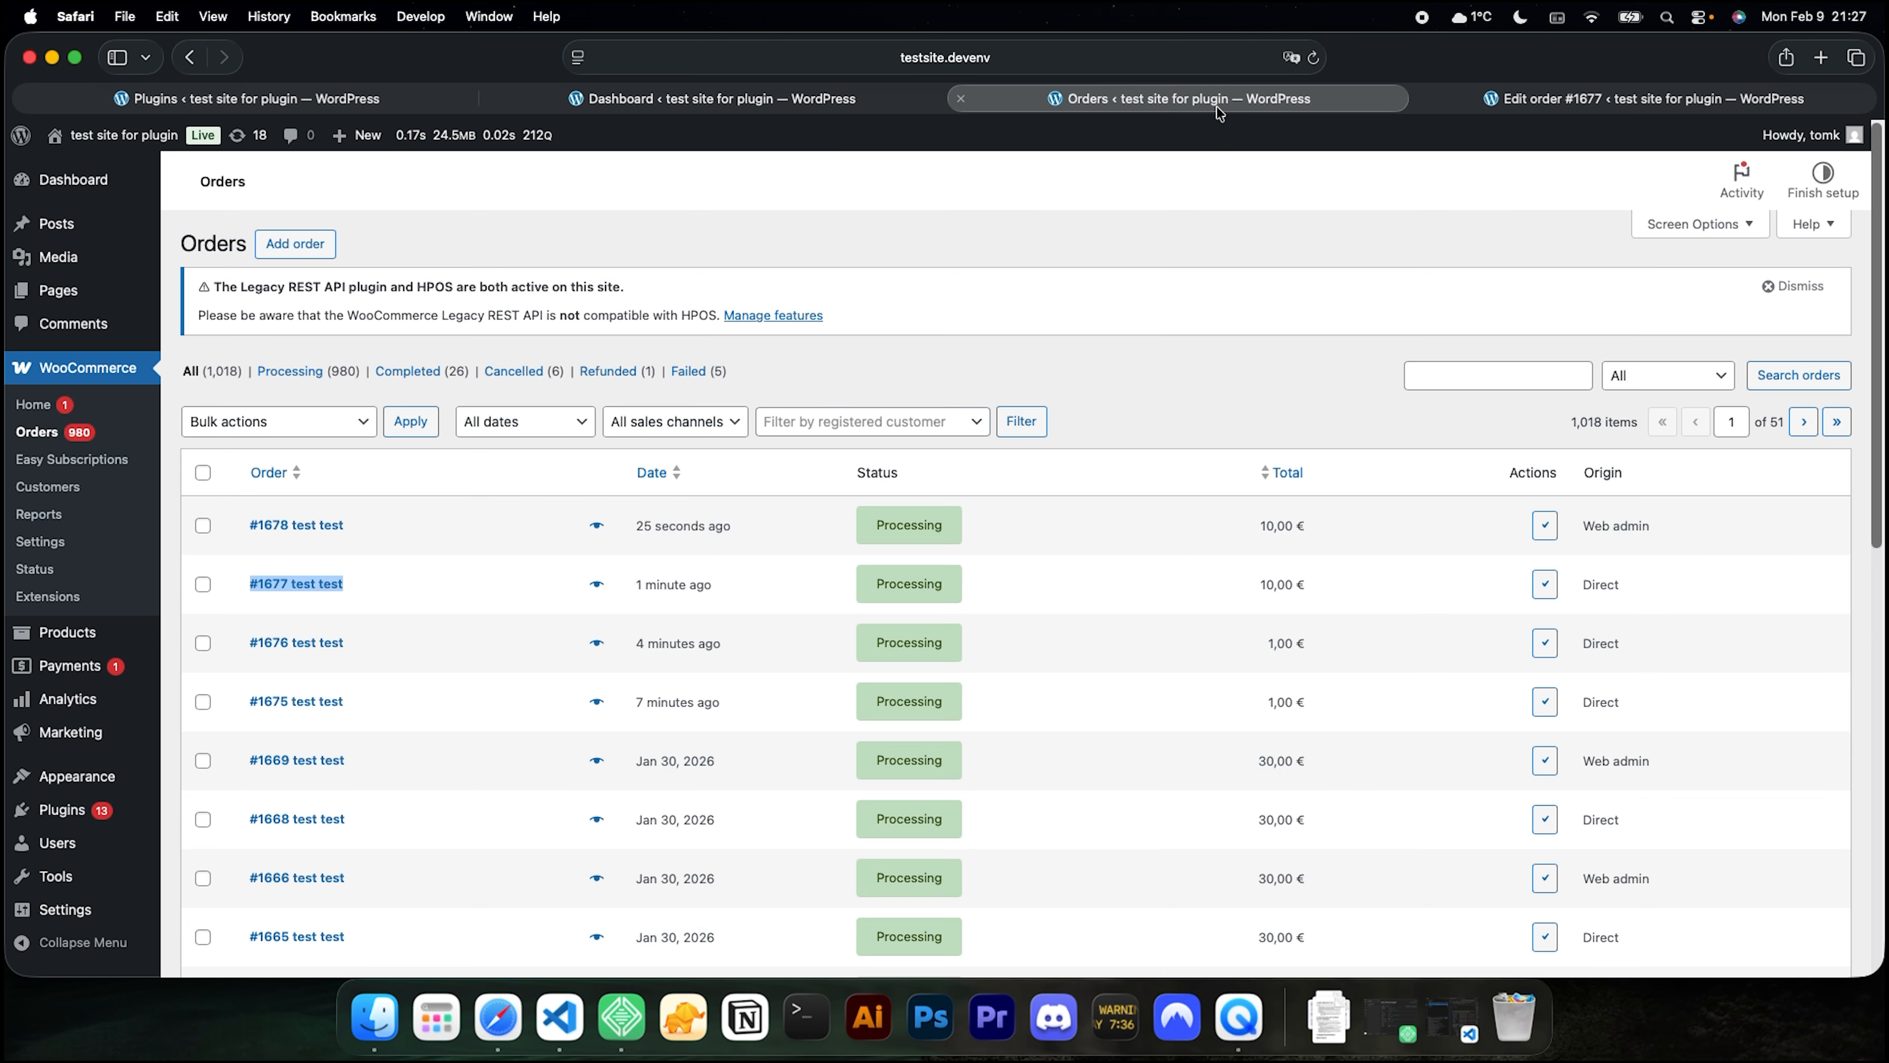
pyautogui.click(814, 372)
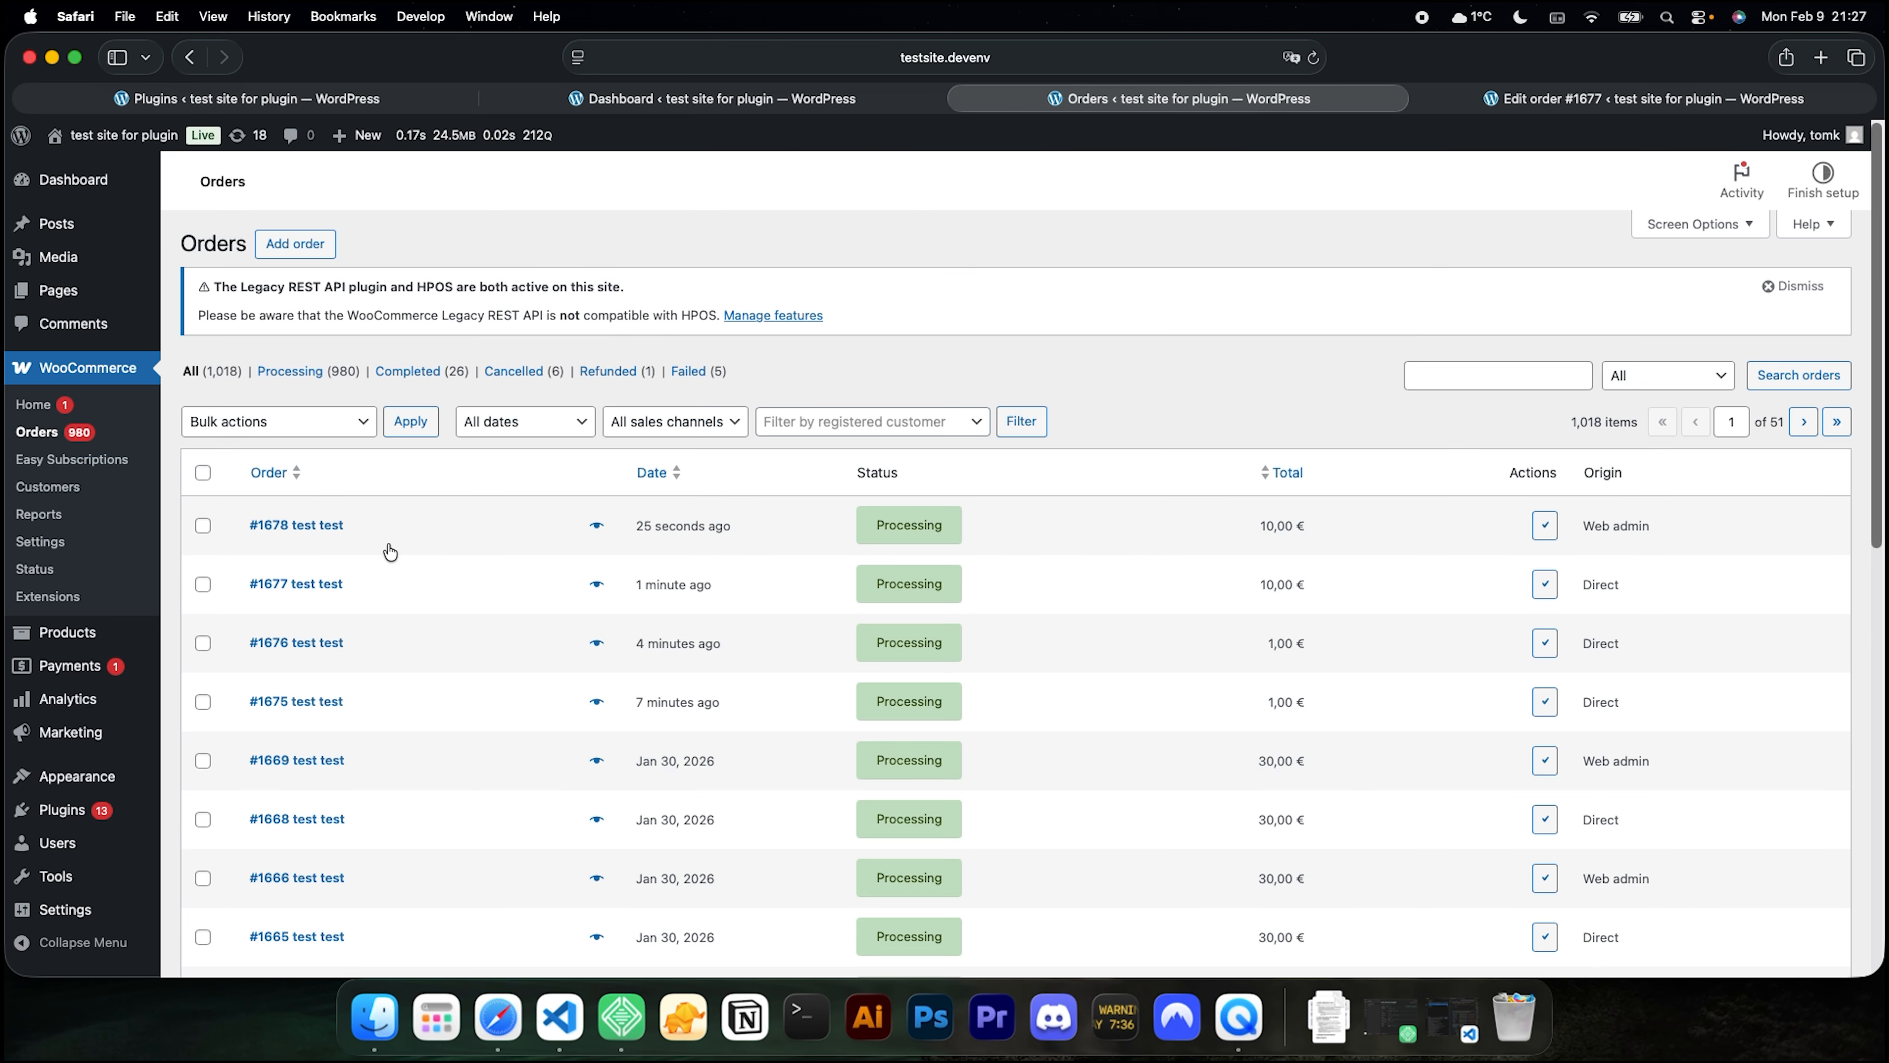
pyautogui.click(330, 527)
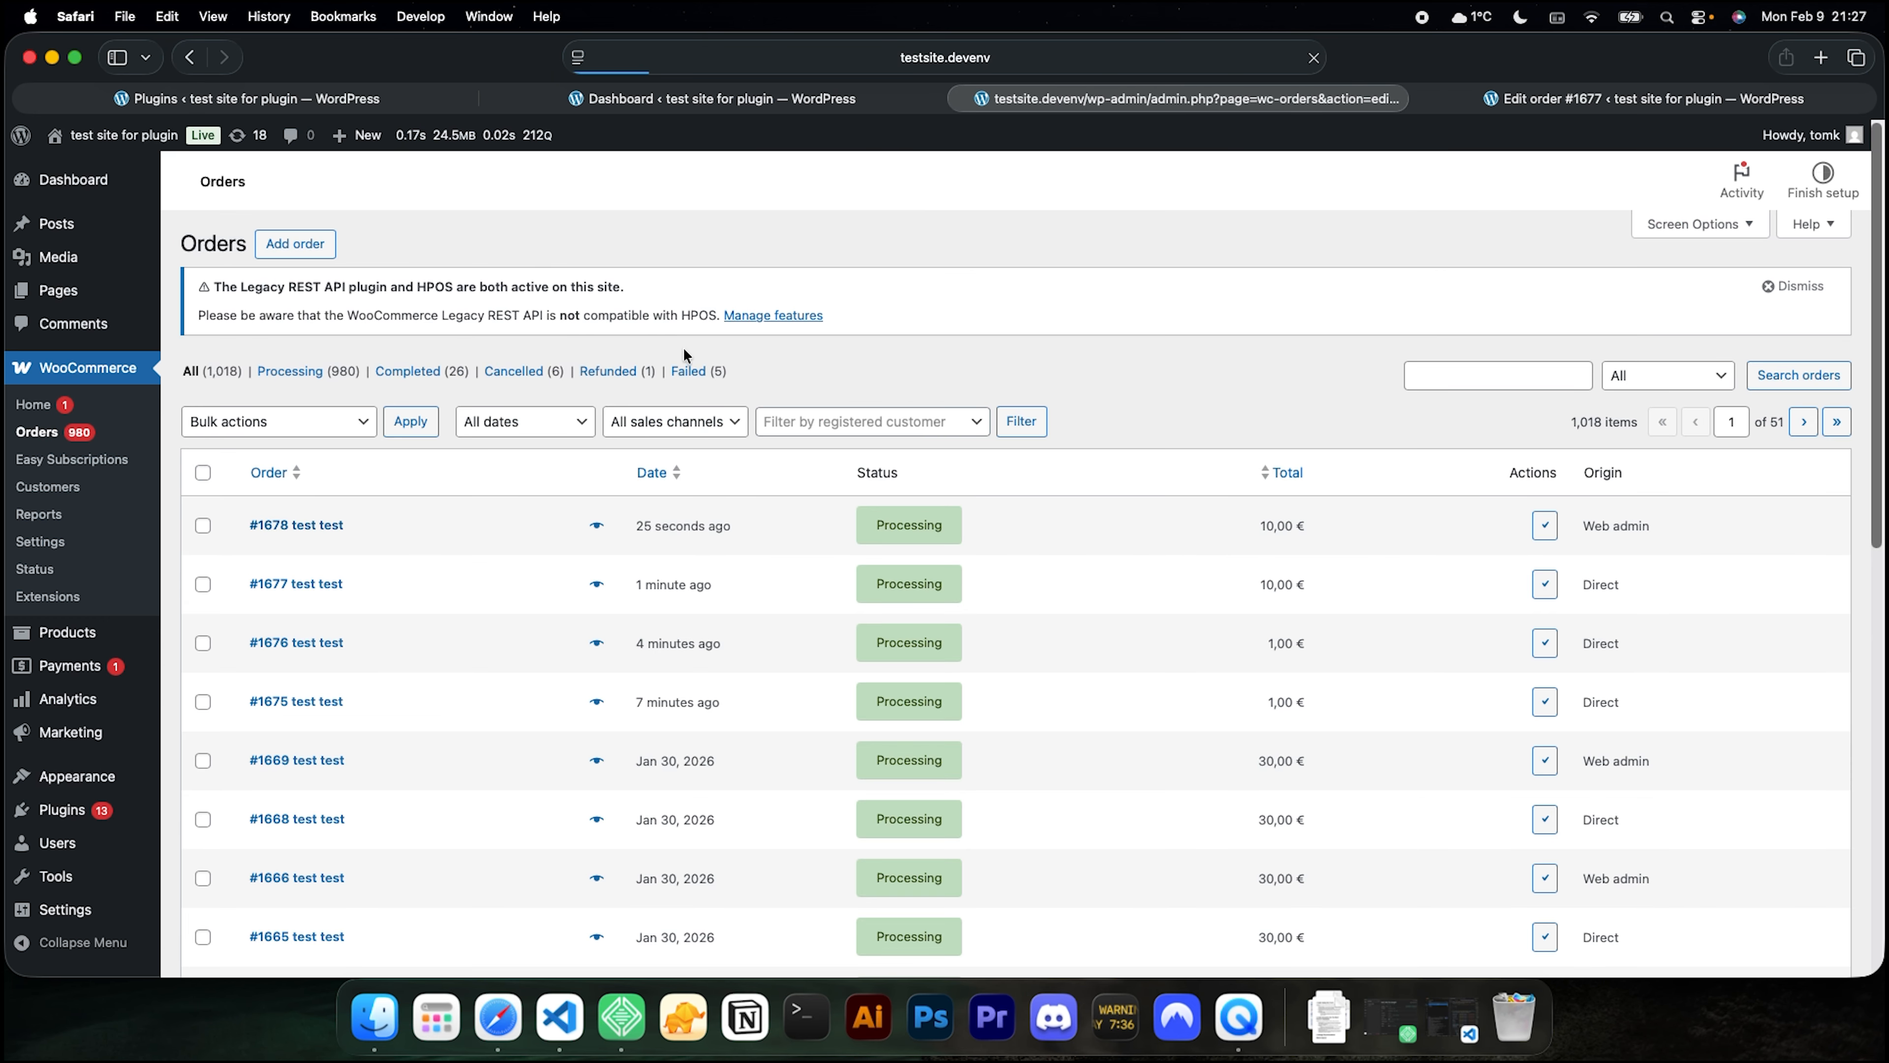
pyautogui.moveTo(525, 745); pyautogui.dragTo(275, 756)
pyautogui.click(426, 723)
# Open the Easy Subscriptions section of the WooCommerce settings and review the add to cart button text and failed payment retry options.
pyautogui.hotkey('ctrl', 'Tab')
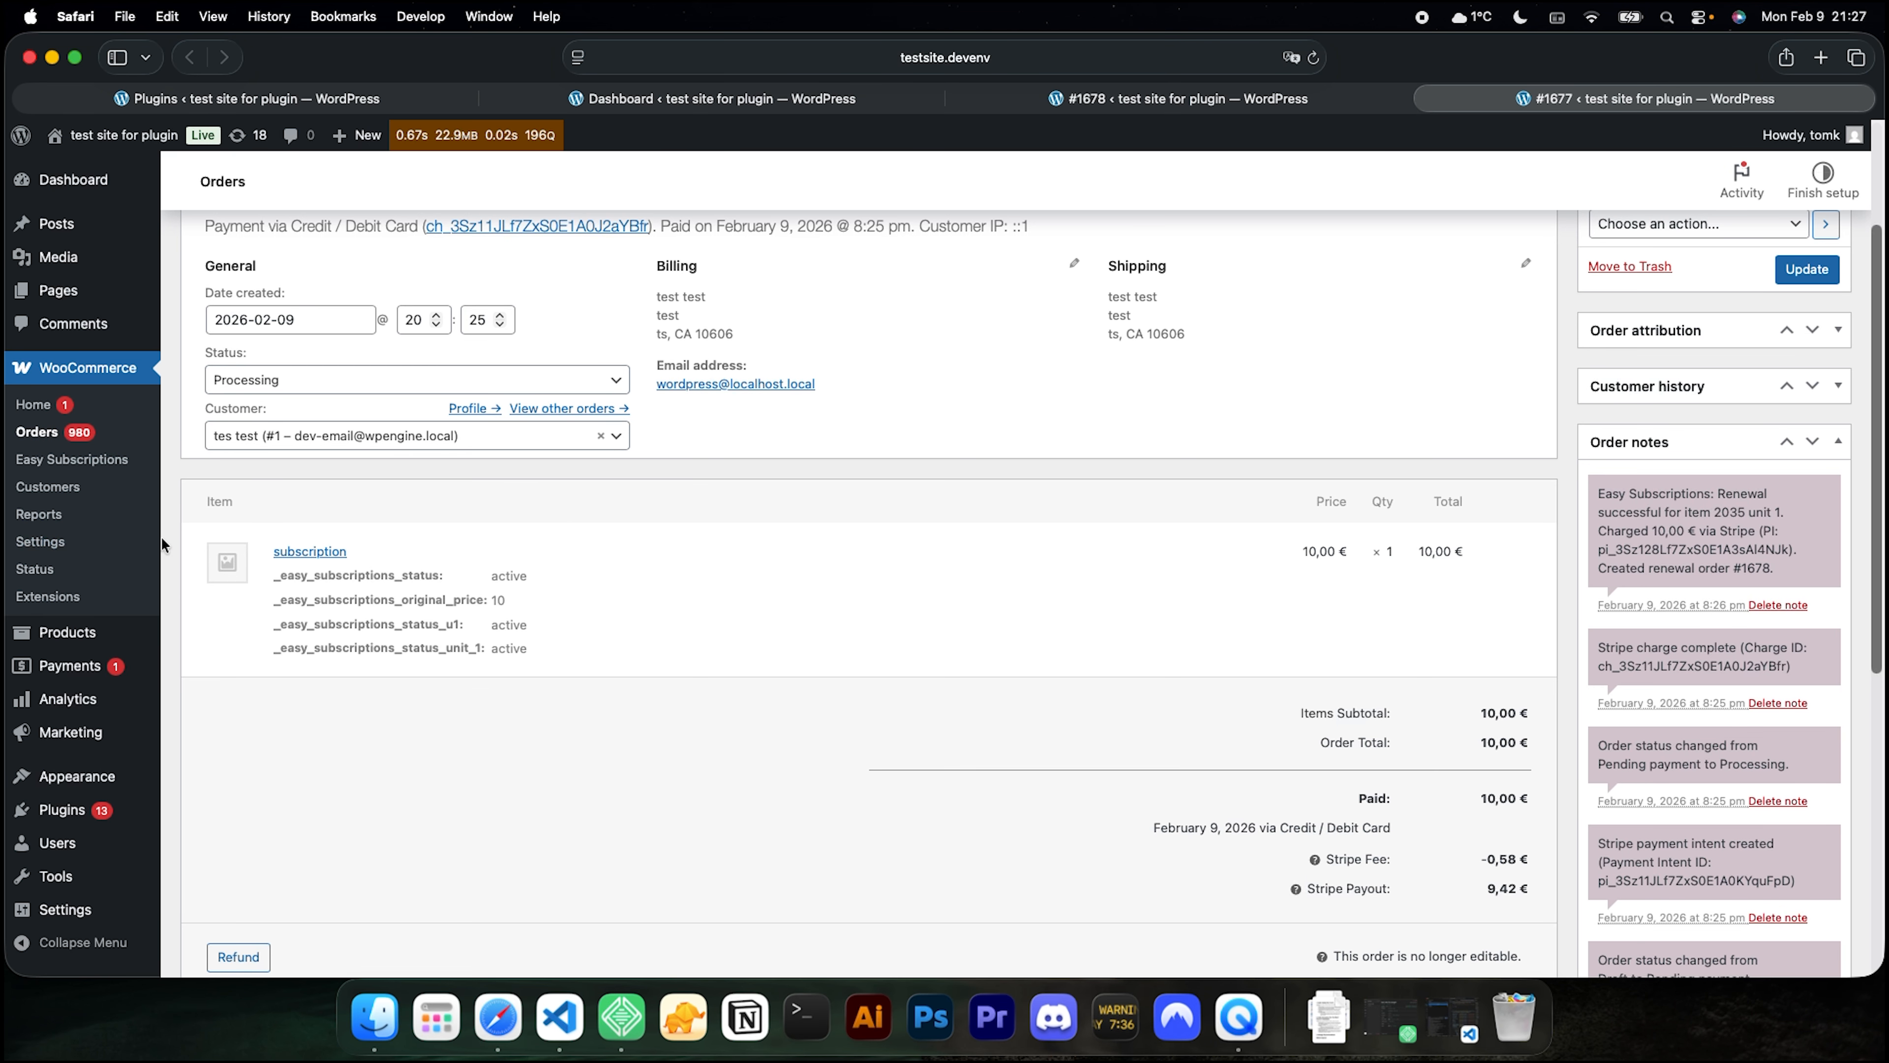
pyautogui.click(110, 539)
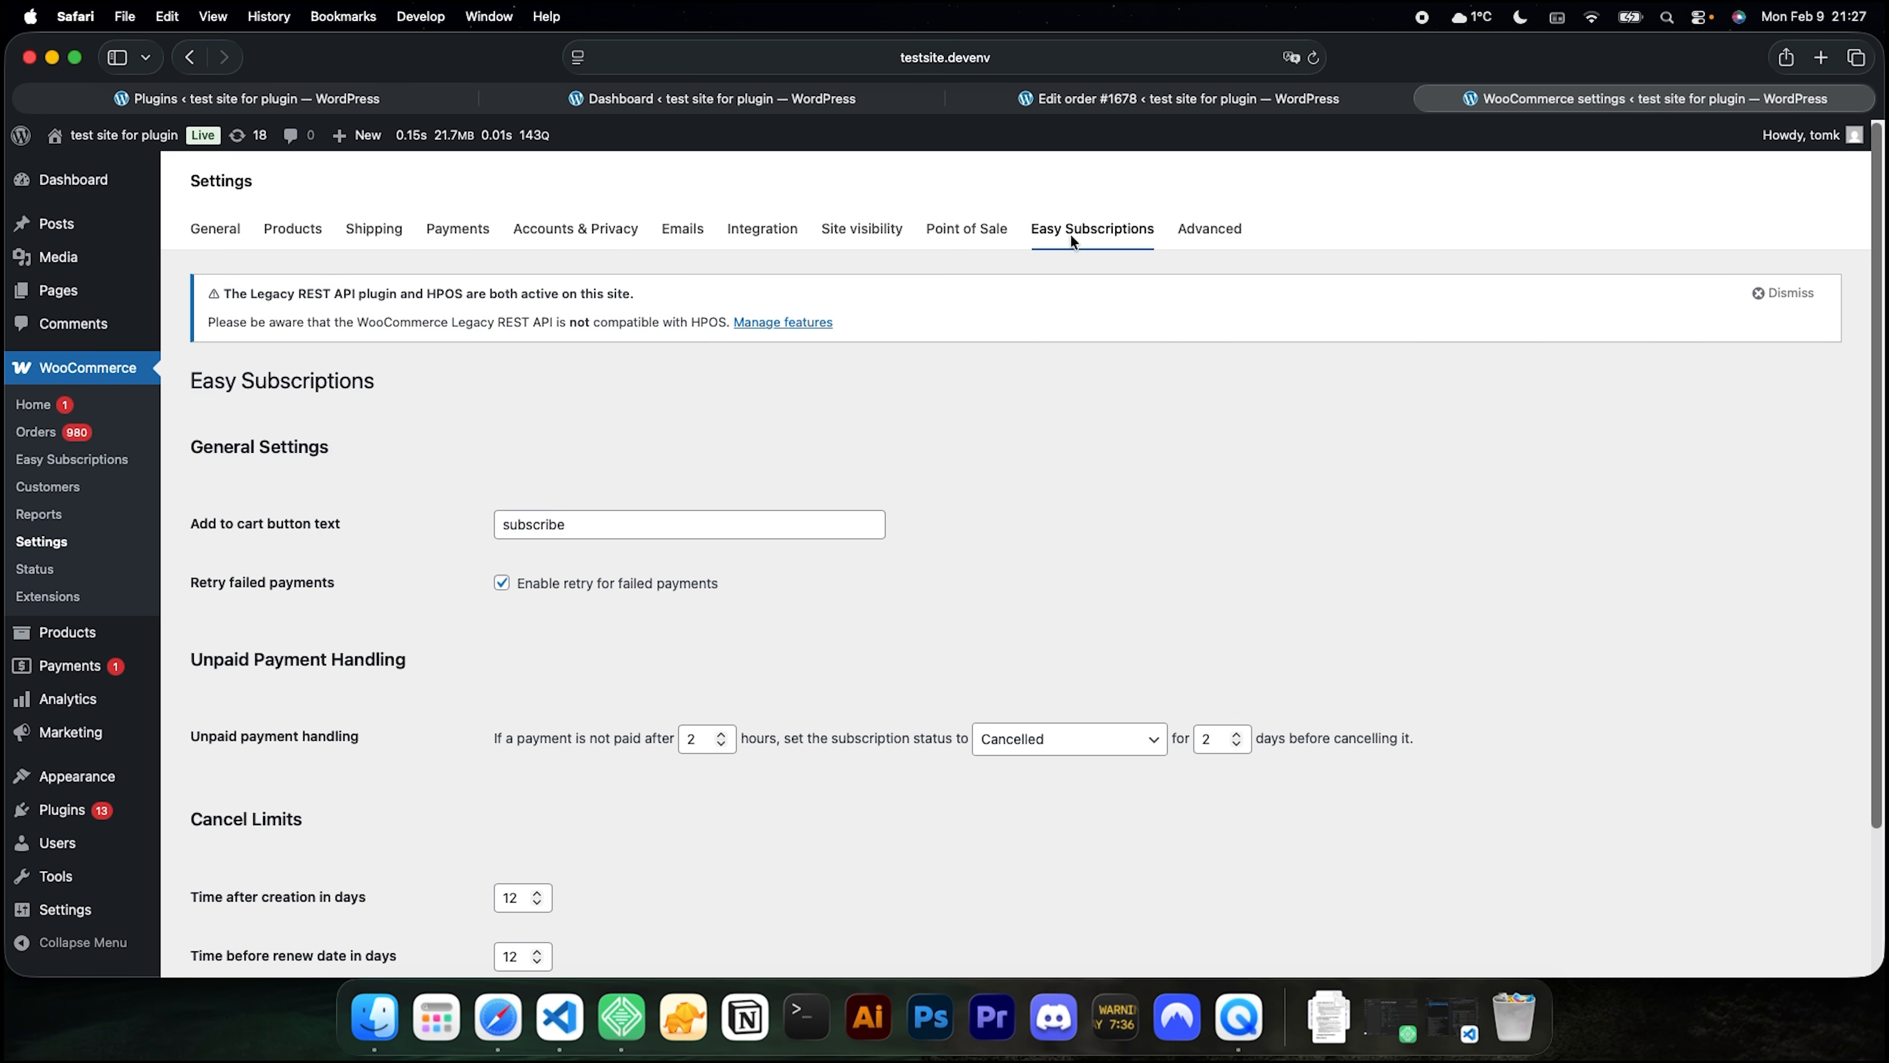
pyautogui.click(567, 527)
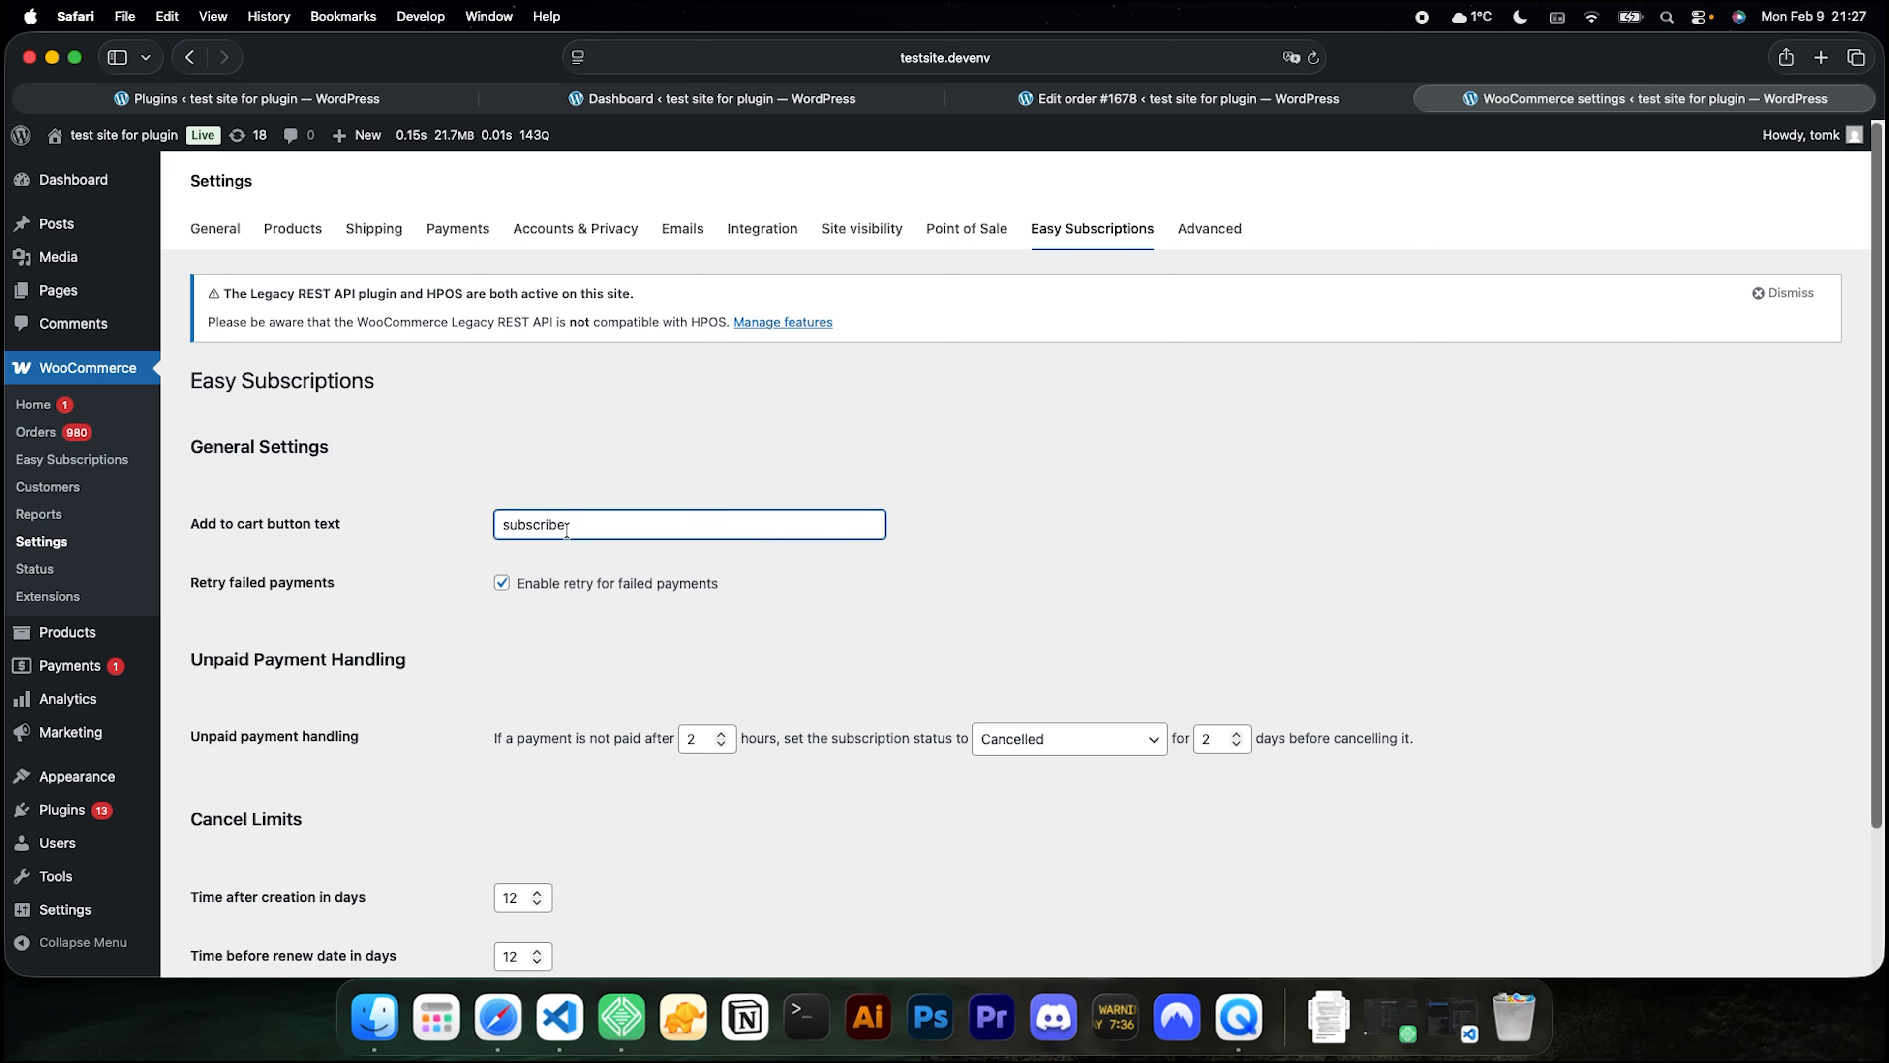
pyautogui.click(699, 580)
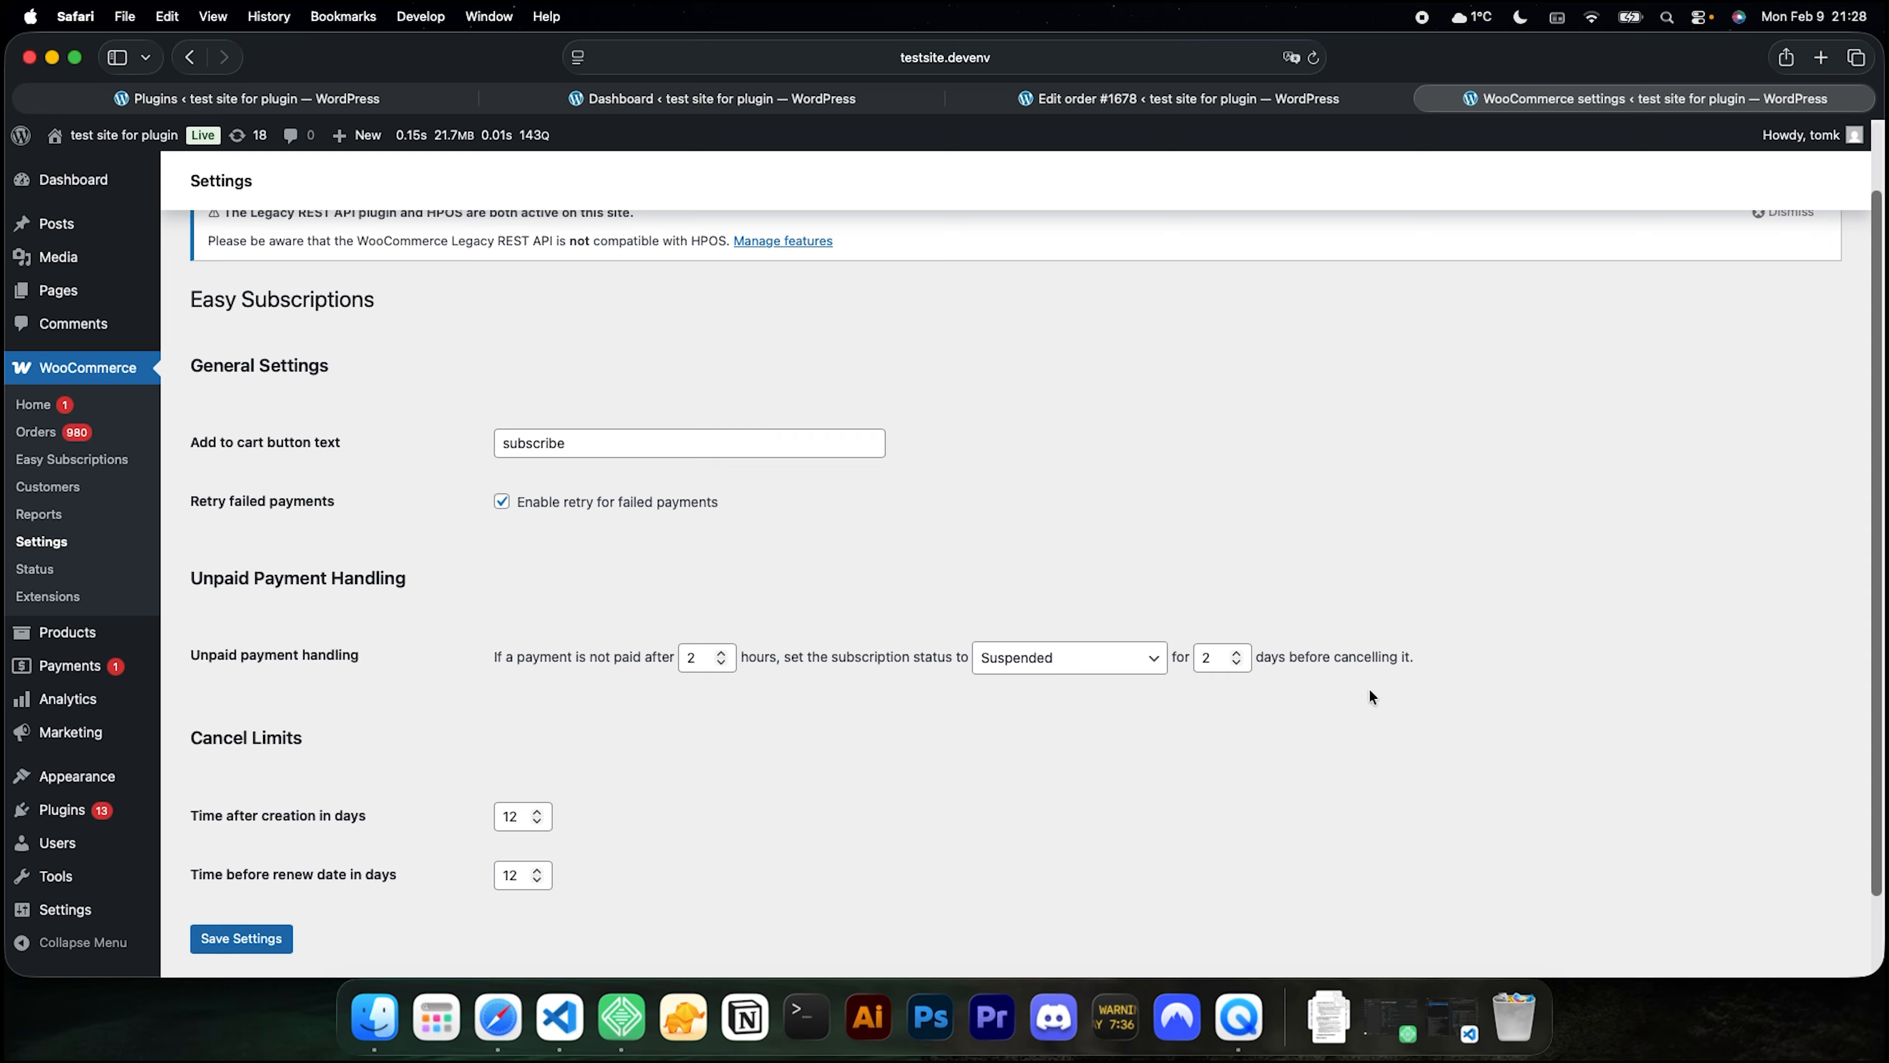
# Set unpaid payment handling to change the subscription status to Cancelled if a payment is not paid after 12 hours.
pyautogui.click(1056, 659)
pyautogui.click(1051, 670)
pyautogui.click(699, 658)
pyautogui.write('12')
pyautogui.click(803, 726)
# Set the cancel limit for time before the renew date to 14 days.
pyautogui.doubleClick(521, 874)
pyautogui.write('14')
pyautogui.click(446, 642)
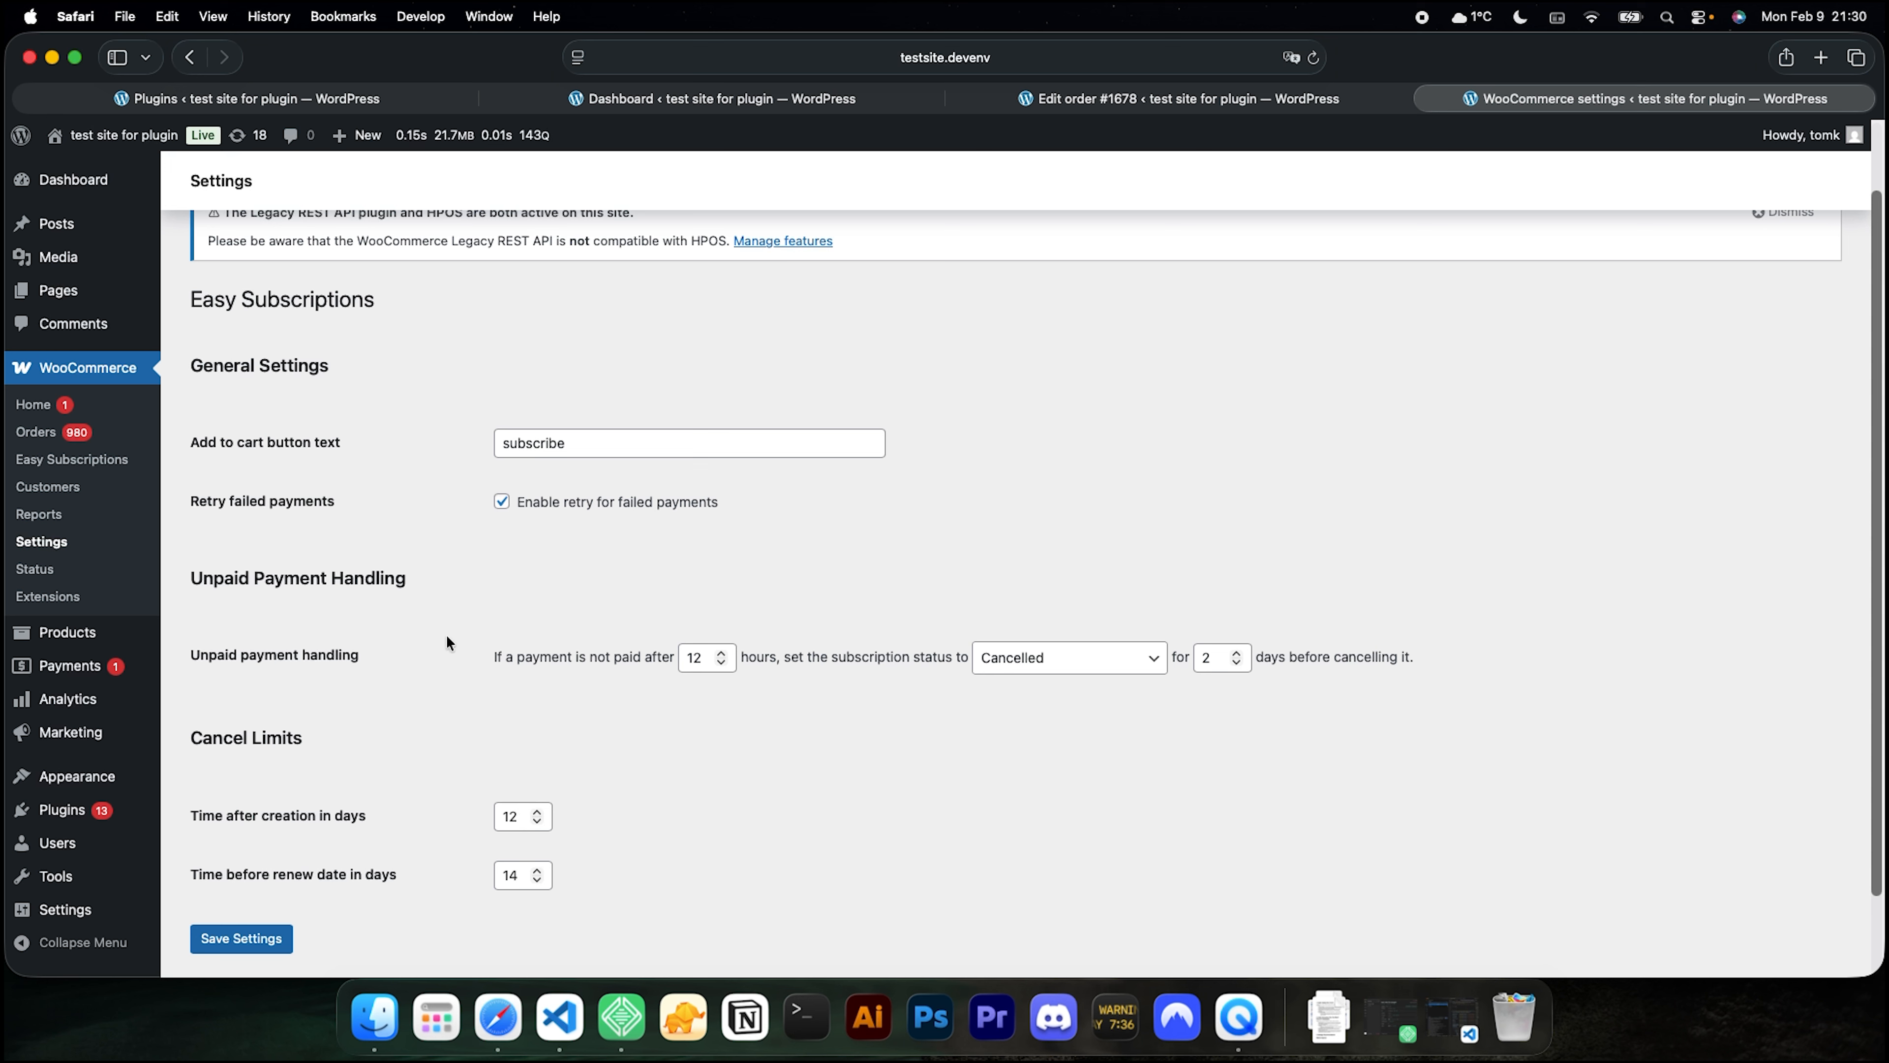